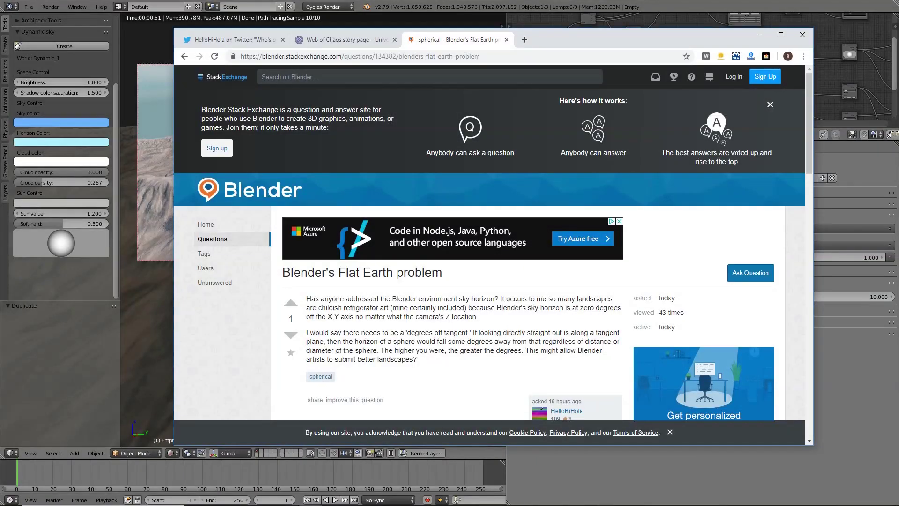
# Switch to the flat-Earth tweet and enlarge its mountain image labelled Fake horizon and Fake curvature.
pyautogui.click(239, 42)
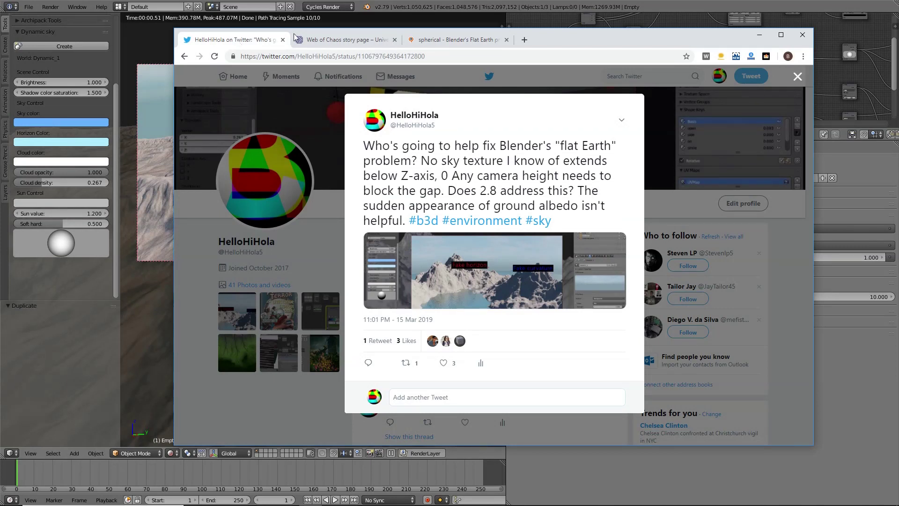
pyautogui.click(471, 268)
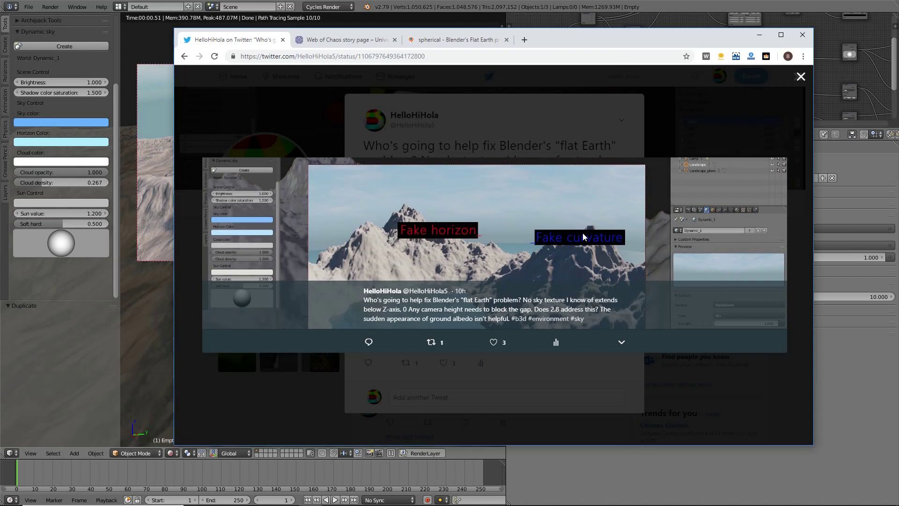
# Launch GIMP from the installed apps list.
pyautogui.press('super')
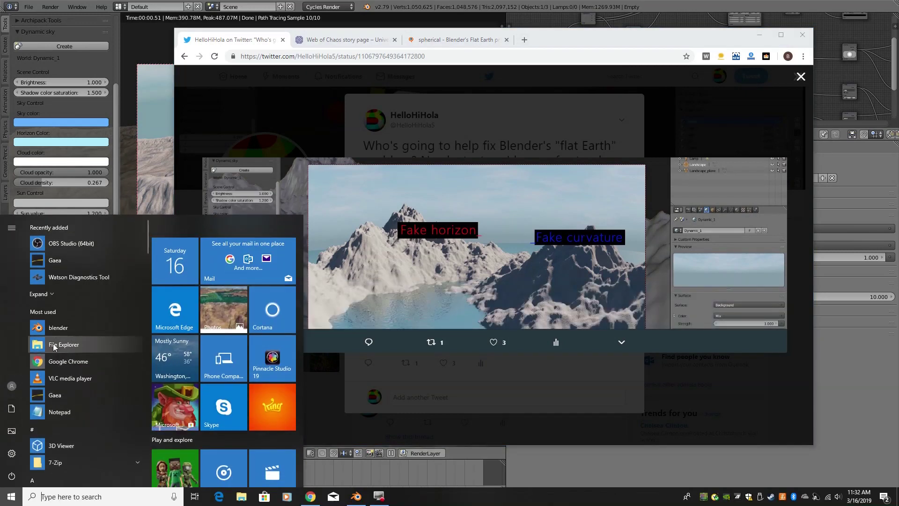
pyautogui.scroll(-10, 55, 373)
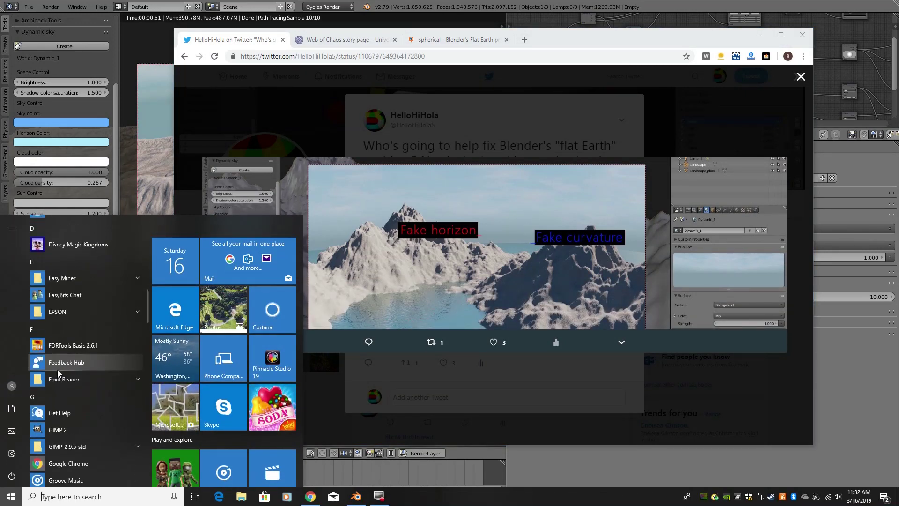
pyautogui.click(60, 430)
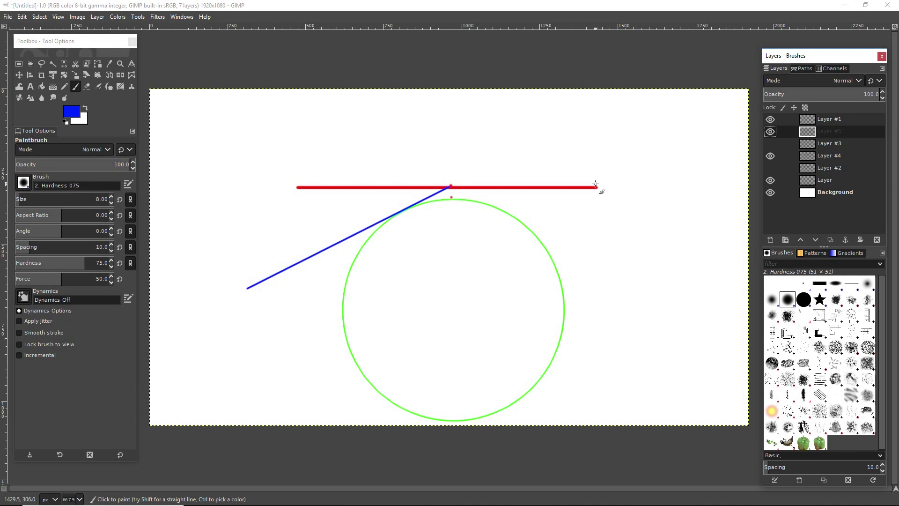
# Toggle the blue tangent lines on Layer #5 and Layer #3, then close the diagram discarding changes.
pyautogui.click(771, 131)
pyautogui.click(771, 131)
pyautogui.click(767, 145)
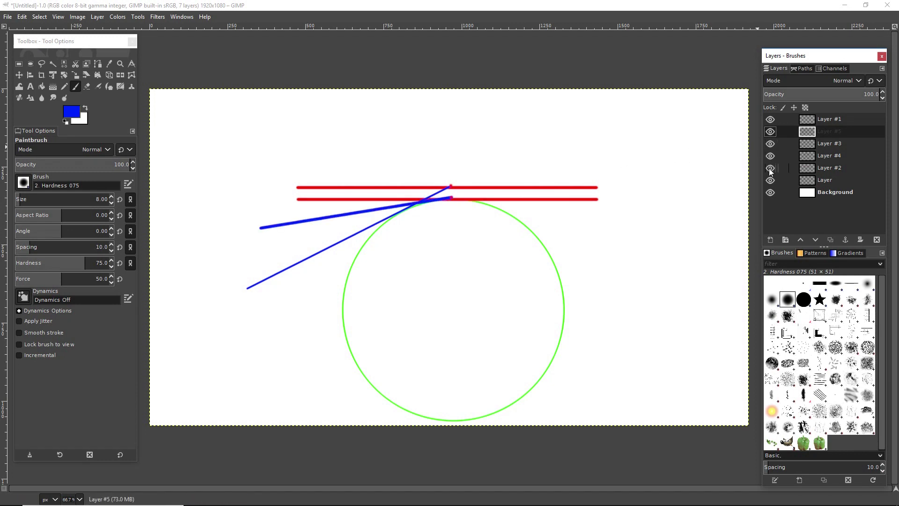
pyautogui.click(769, 135)
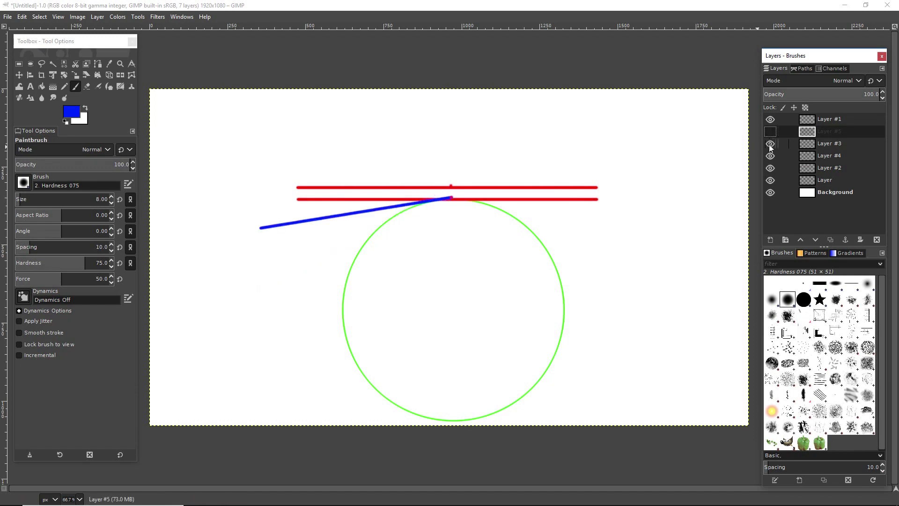
pyautogui.click(769, 145)
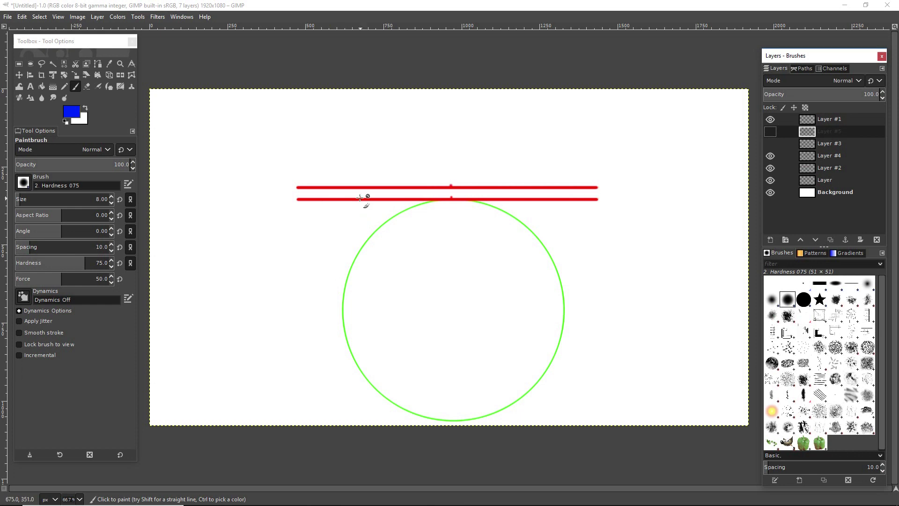
pyautogui.click(896, 4)
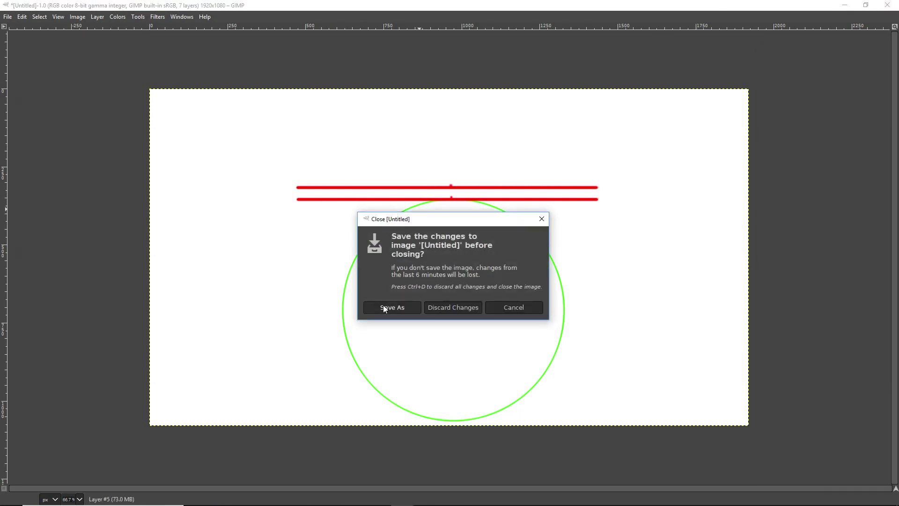
pyautogui.click(433, 307)
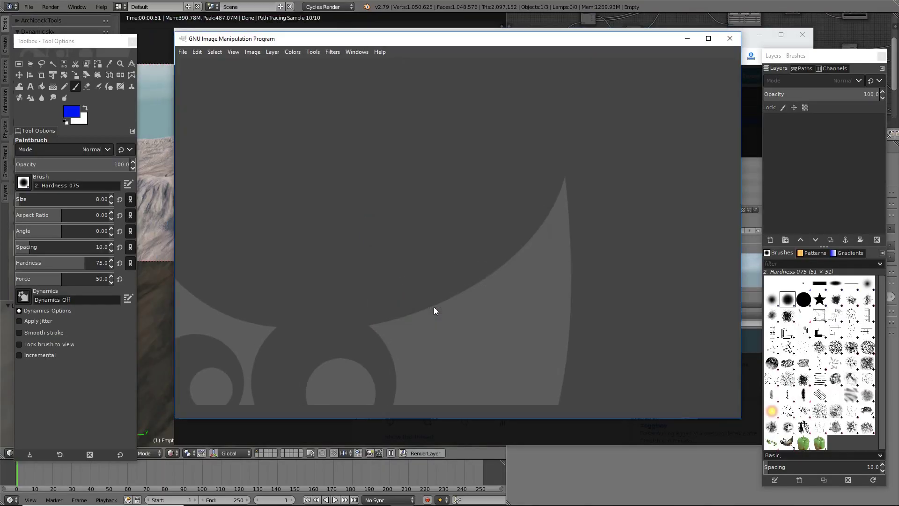
# Quit GIMP and highlight the X,Y axis passage in the Blender Flat Earth Stack Exchange question.
pyautogui.click(733, 42)
pyautogui.moveTo(502, 236)
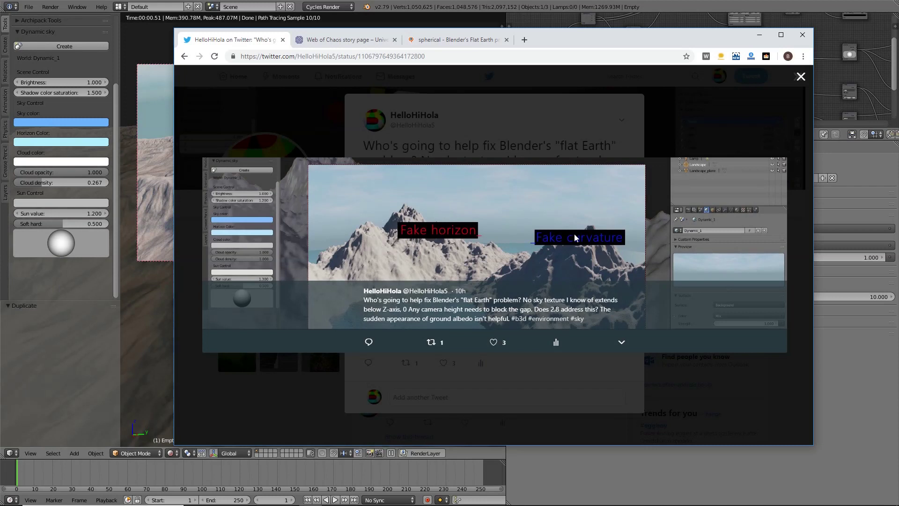
pyautogui.click(465, 41)
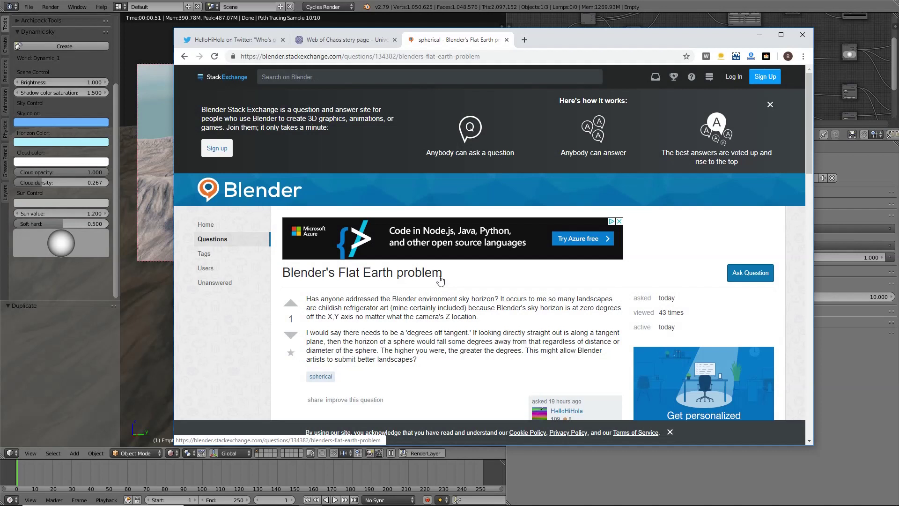
pyautogui.moveTo(326, 316); pyautogui.dragTo(398, 318)
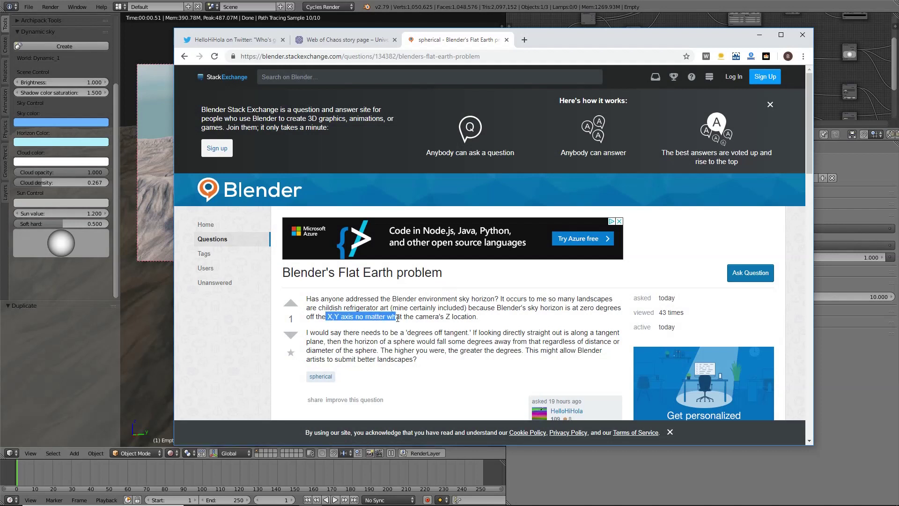
# Close the enlarged tweet image, highlight the Z-axis remark, and bring Blender to the front.
pyautogui.click(235, 40)
pyautogui.click(536, 155)
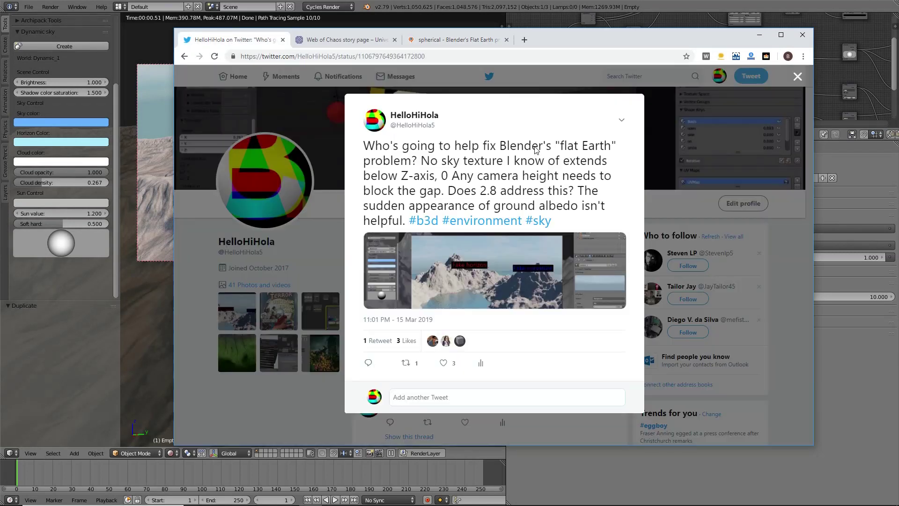
pyautogui.moveTo(370, 178); pyautogui.dragTo(453, 176)
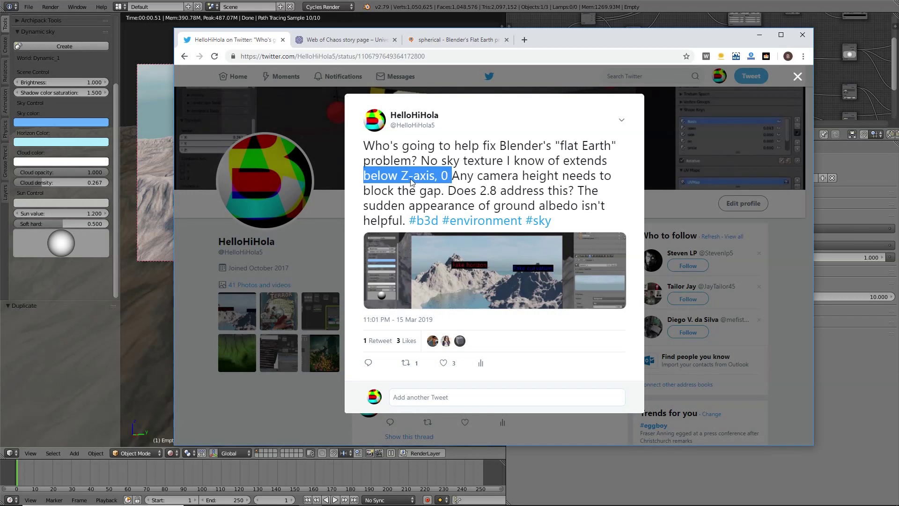
pyautogui.click(500, 4)
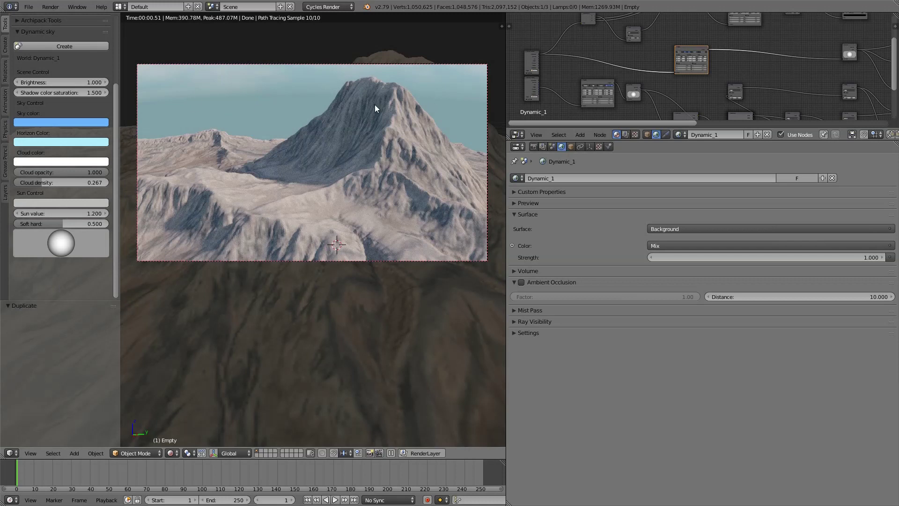
# Maximize the node editor to view the whole Dynamic_1 sky node tree, then restore the layout.
pyautogui.hotkey('ctrl', 'Up')
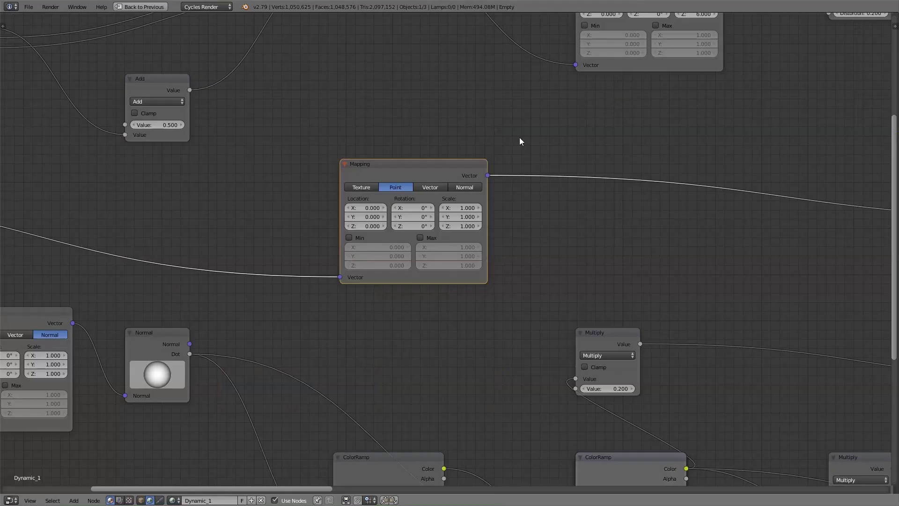
pyautogui.scroll(-8, 239, 270)
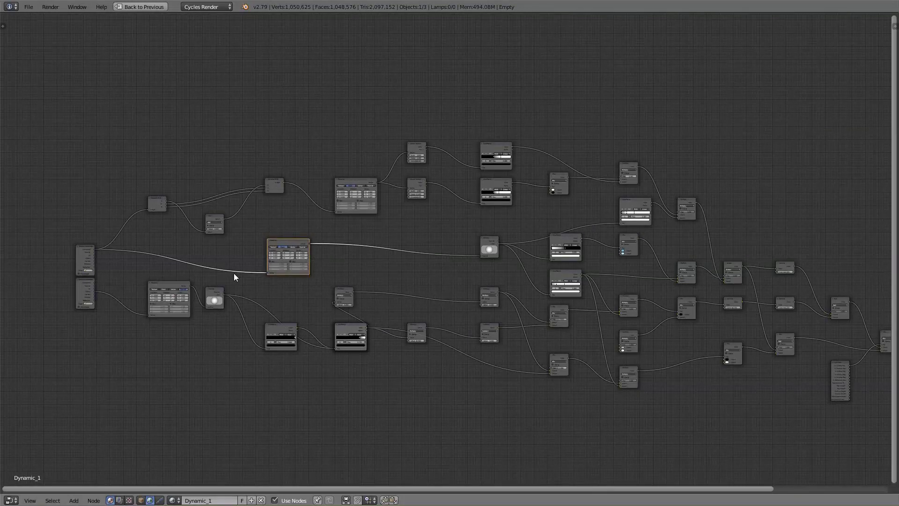
pyautogui.moveTo(235, 277); pyautogui.dragTo(169, 249, button='middle')
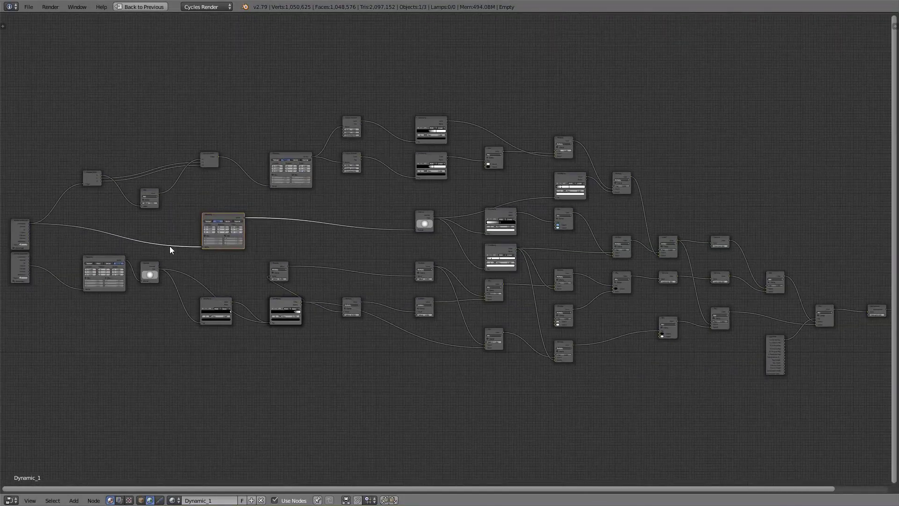
pyautogui.hotkey('ctrl', 'Up')
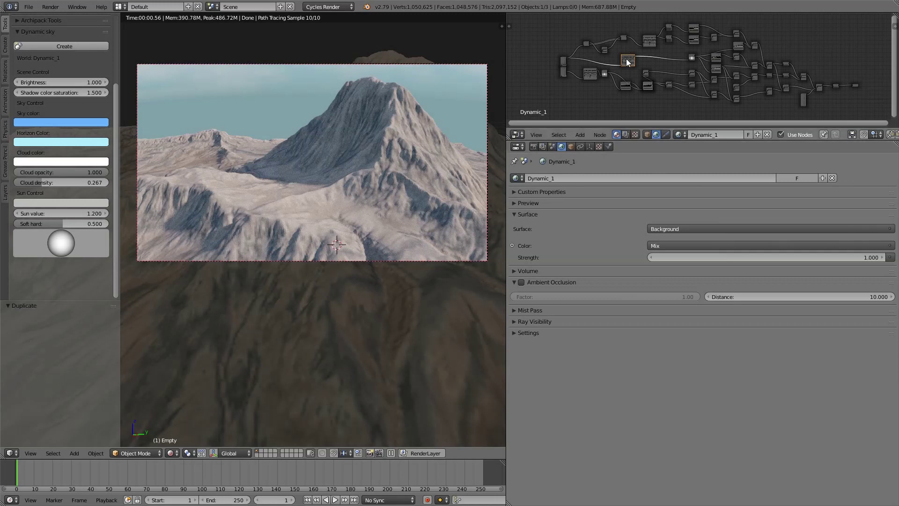
# Zoom in and pan the node editor to the ColorRamp and Mix nodes.
pyautogui.scroll(2, 629, 62)
pyautogui.scroll(3, 716, 54)
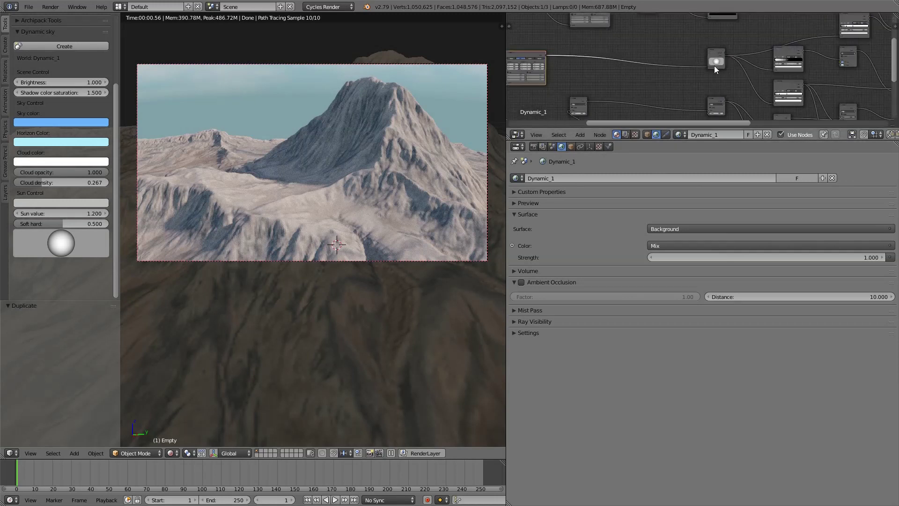
pyautogui.scroll(1, 714, 66)
pyautogui.scroll(3, 720, 53)
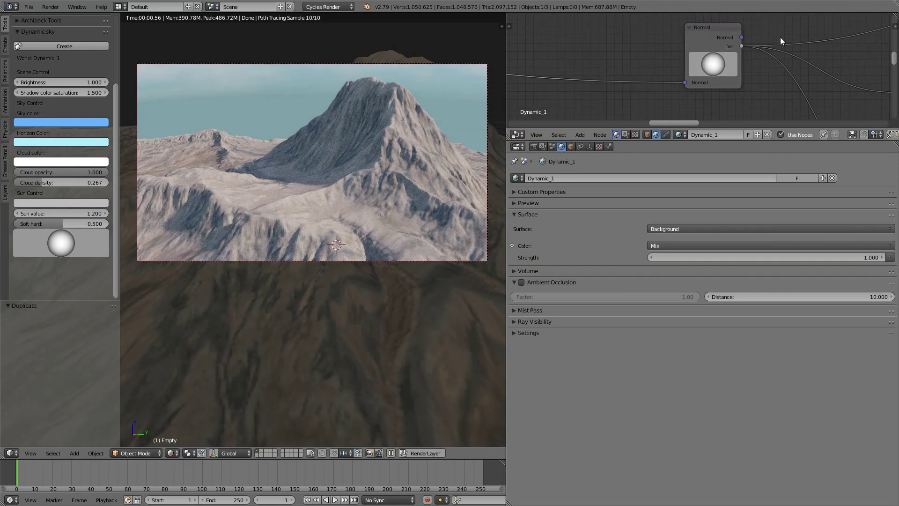
pyautogui.moveTo(780, 38); pyautogui.dragTo(525, 34, button='middle')
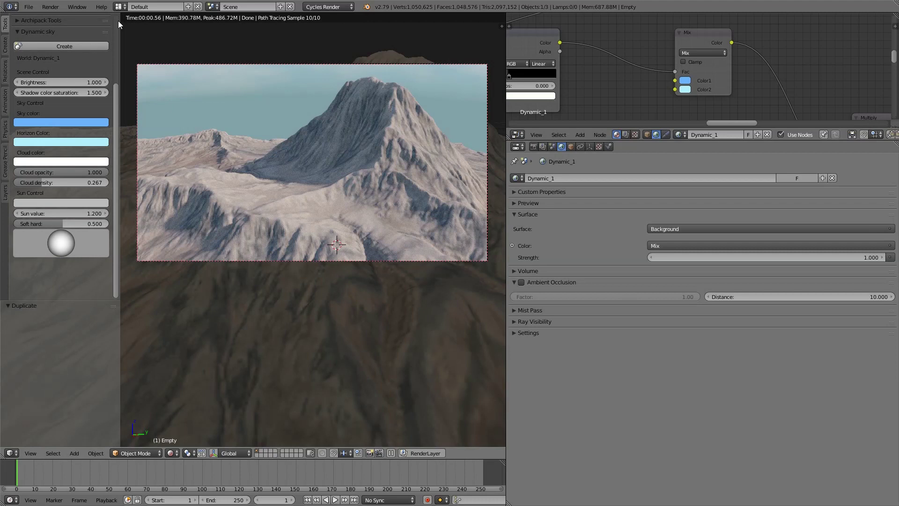
# Select and reposition the Texture Coordinate node, then select the Mapping node.
pyautogui.moveTo(731, 123); pyautogui.dragTo(534, 122)
pyautogui.click(547, 43)
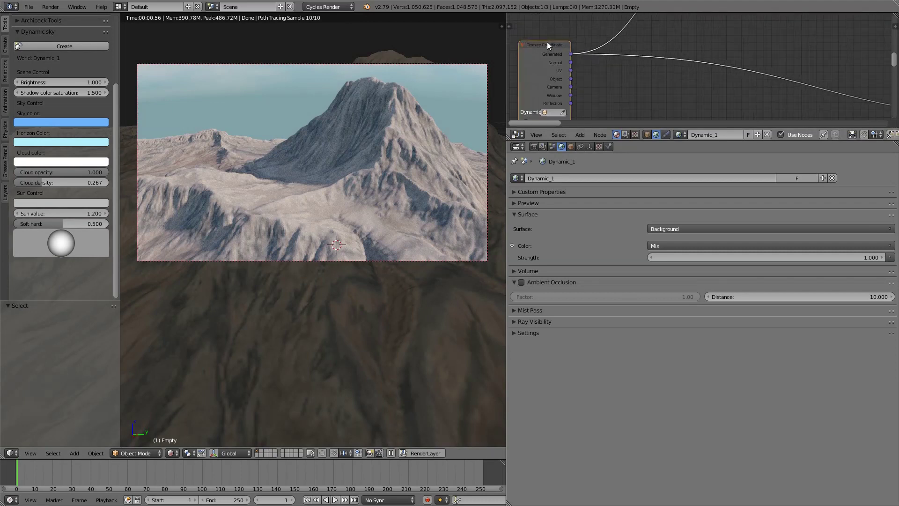
pyautogui.scroll(-3, 548, 41)
pyautogui.moveTo(561, 52)
pyautogui.mouseDown()
pyautogui.moveTo(554, 58)
pyautogui.moveTo(563, 56)
pyautogui.mouseUp()
pyautogui.scroll(5, 566, 93)
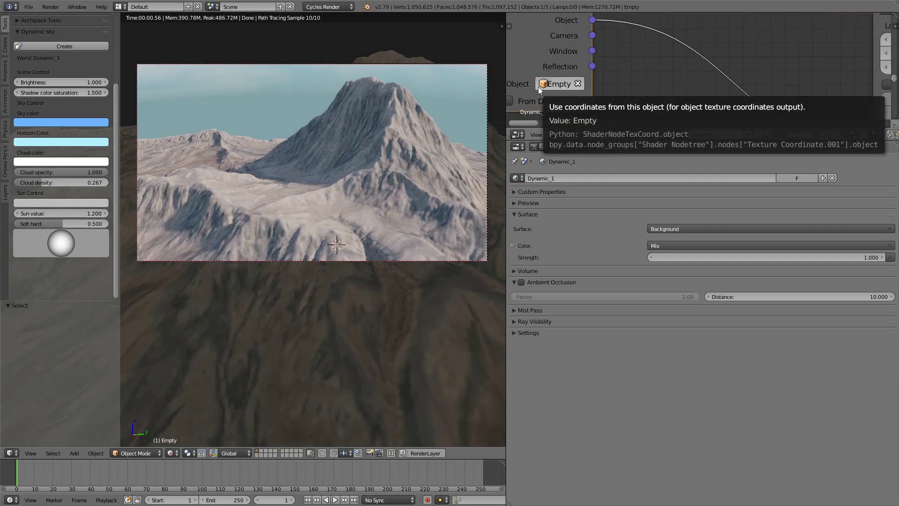
pyautogui.scroll(-5, 541, 85)
pyautogui.click(740, 37)
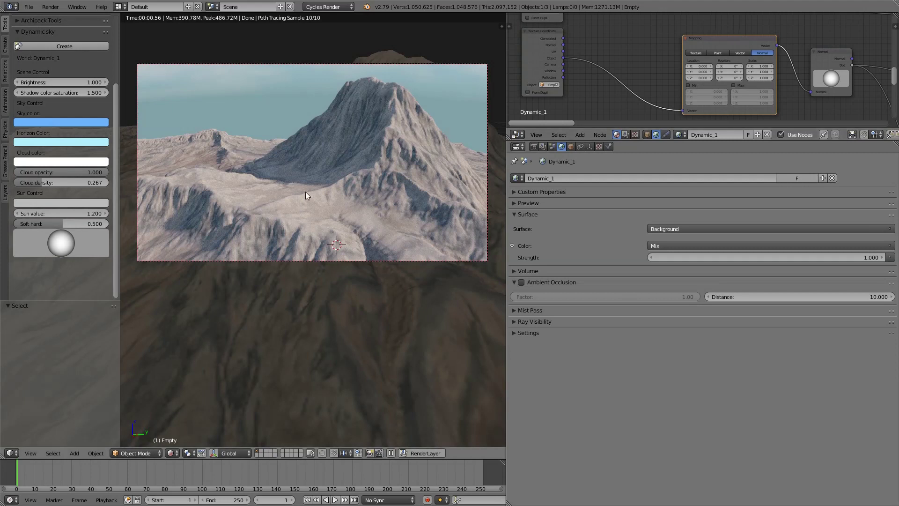
pyautogui.scroll(5, 667, 74)
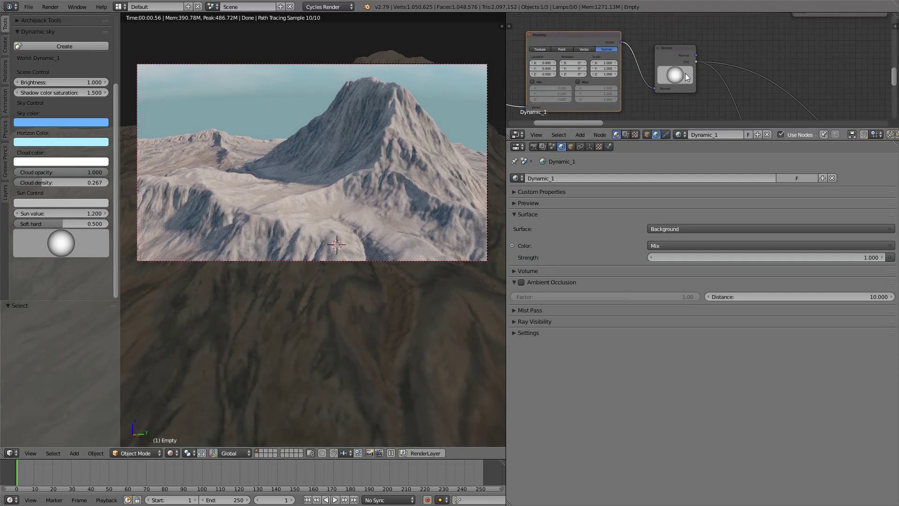
# Adjust the Dynamic Sky sun direction, switch to wireframe, and duplicate the Mapping node in place.
pyautogui.click(71, 240)
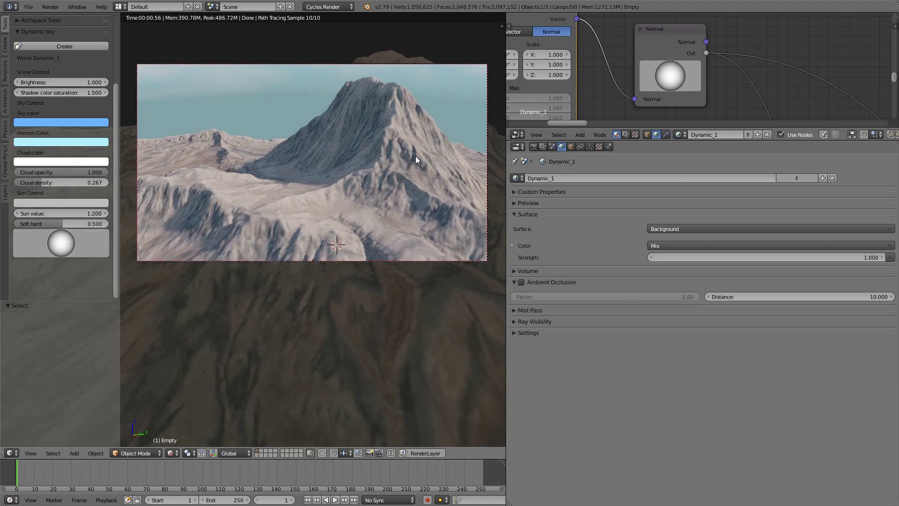
pyautogui.press('z')
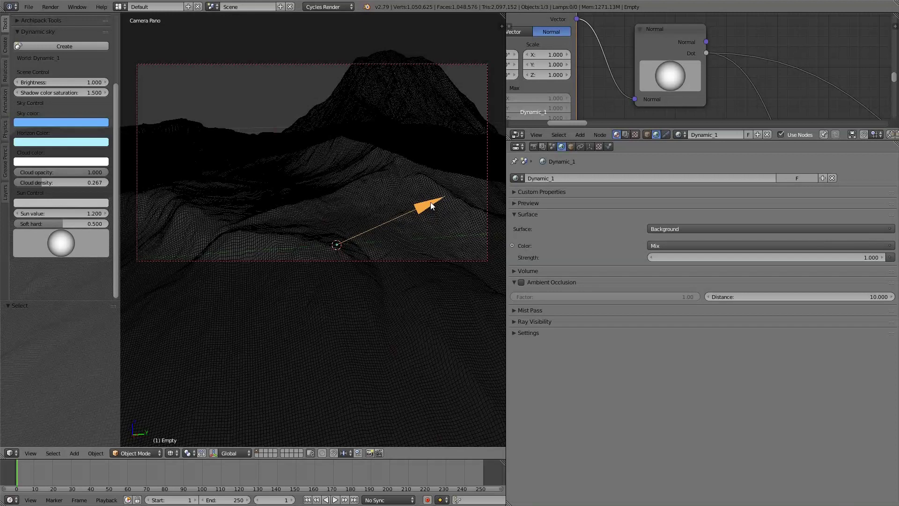
pyautogui.scroll(-5, 617, 69)
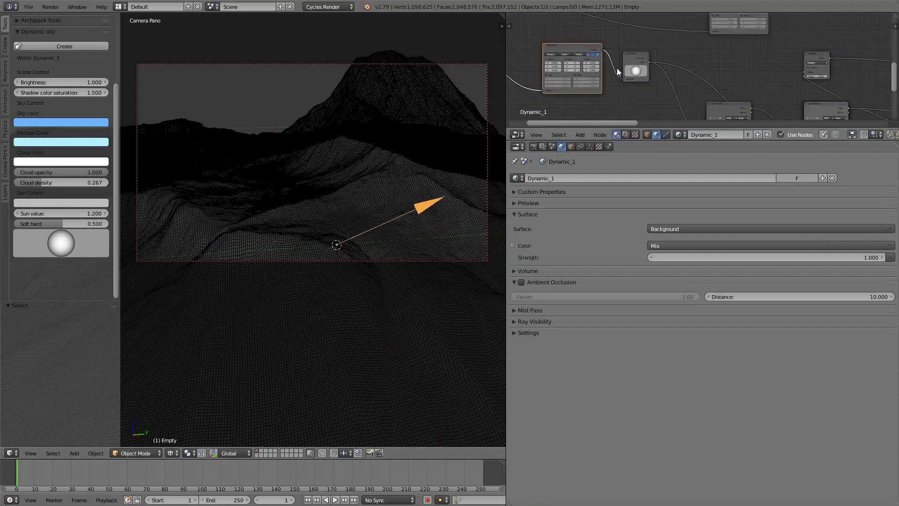
pyautogui.scroll(-6, 617, 69)
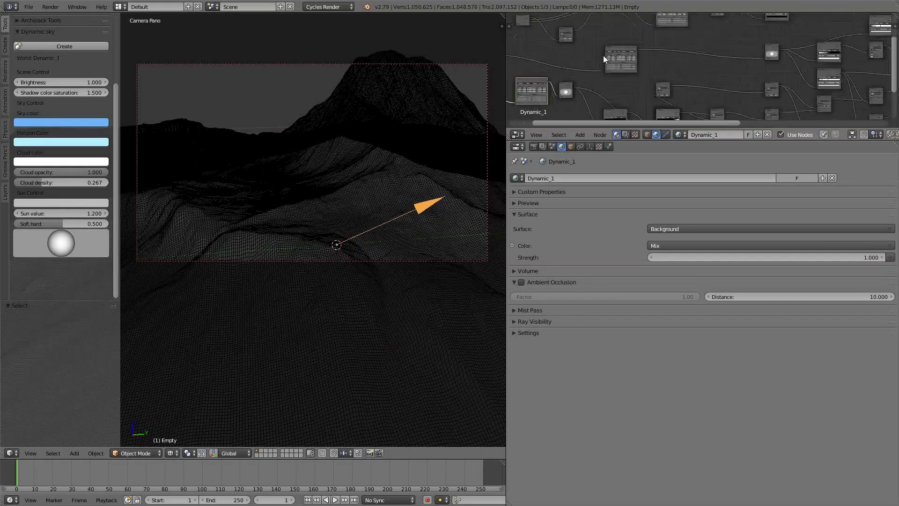
pyautogui.scroll(1, 604, 55)
pyautogui.scroll(1, 653, 38)
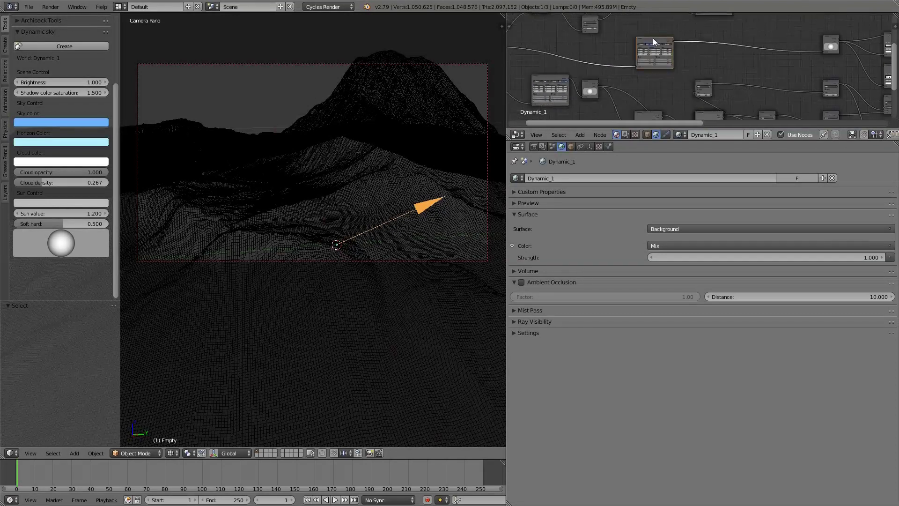
pyautogui.scroll(2, 599, 65)
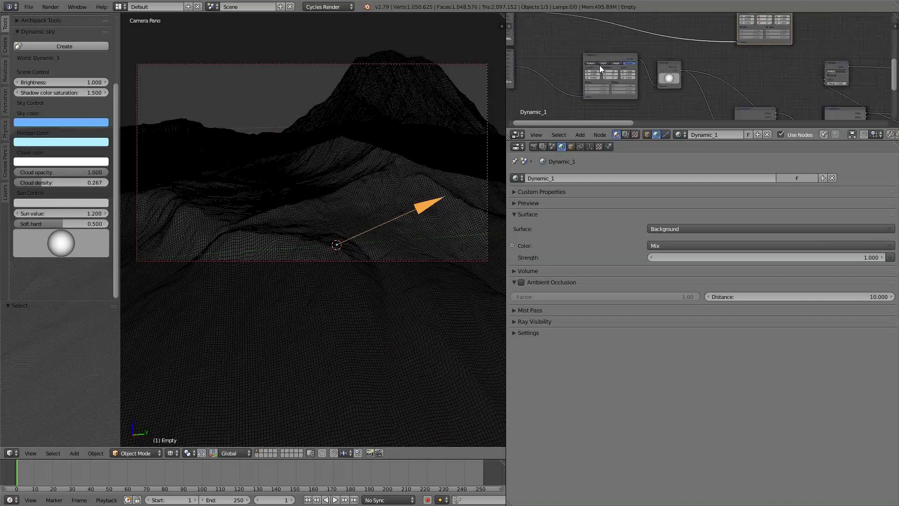
pyautogui.scroll(2, 601, 63)
pyautogui.hotkey('shift', 'd')
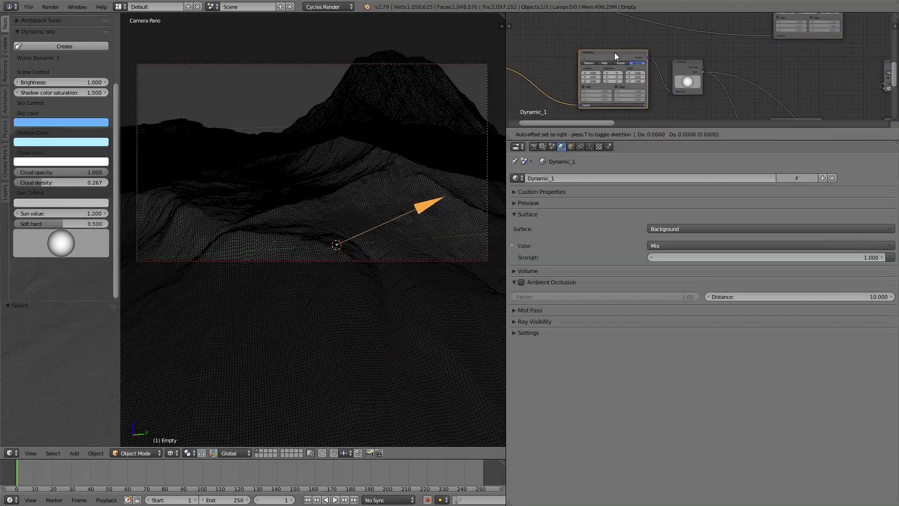
pyautogui.rightClick(712, 123)
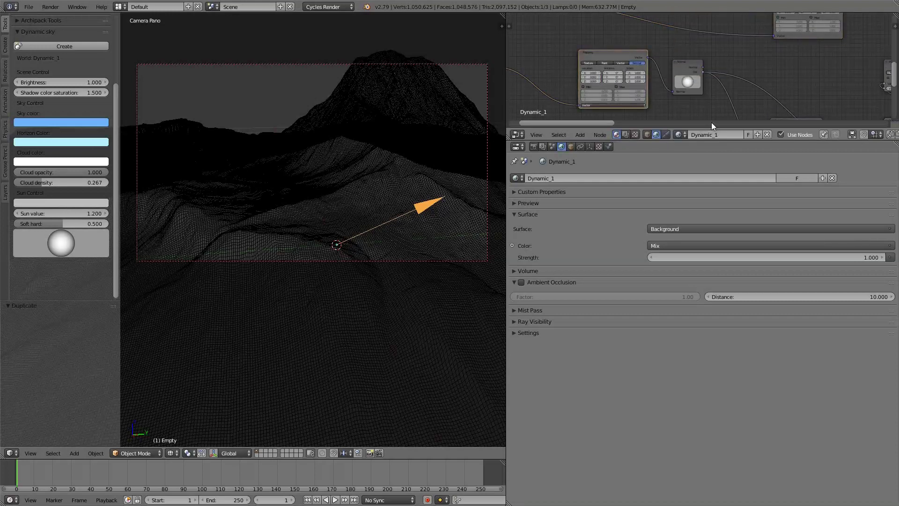
pyautogui.press('x')
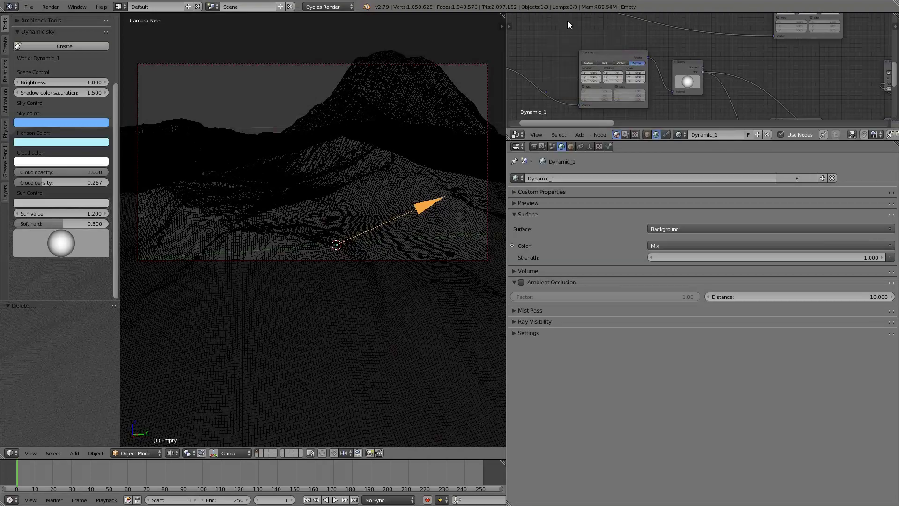
pyautogui.hotkey('ctrl', 'space')
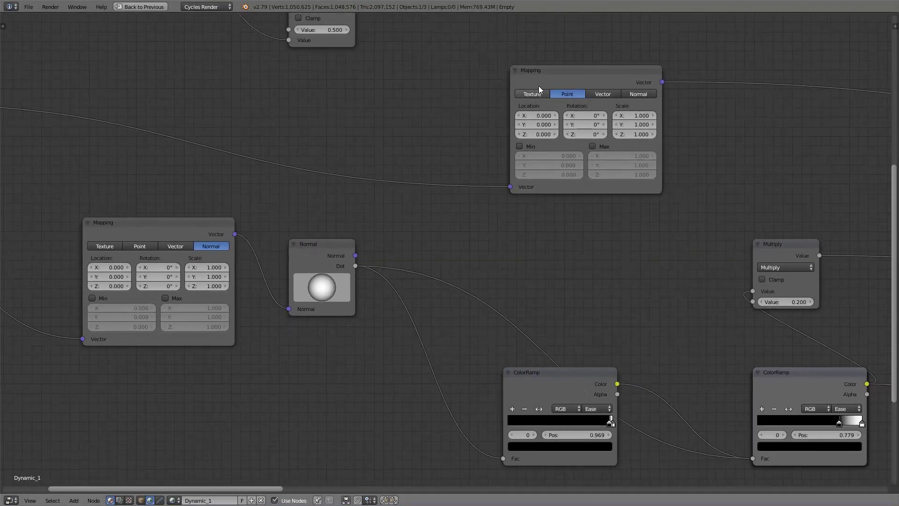
pyautogui.click(566, 73)
pyautogui.scroll(2, 665, 68)
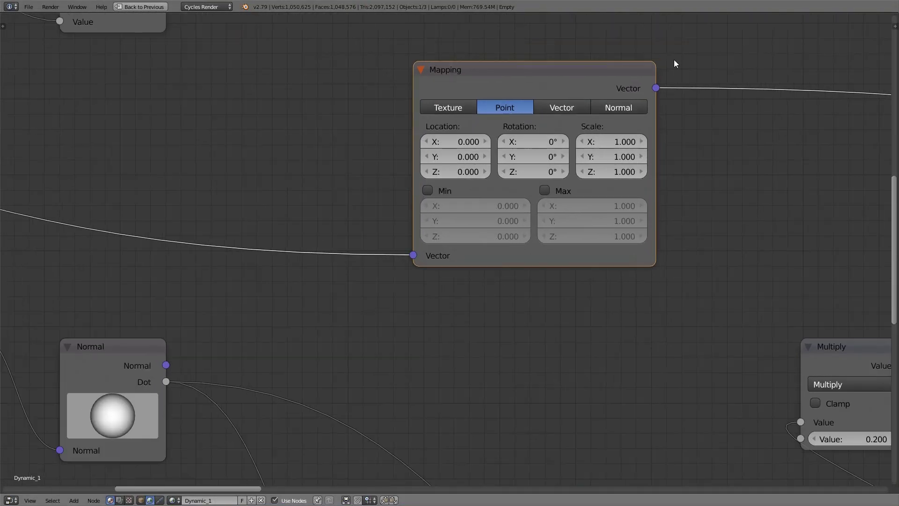
pyautogui.click(619, 106)
pyautogui.click(509, 106)
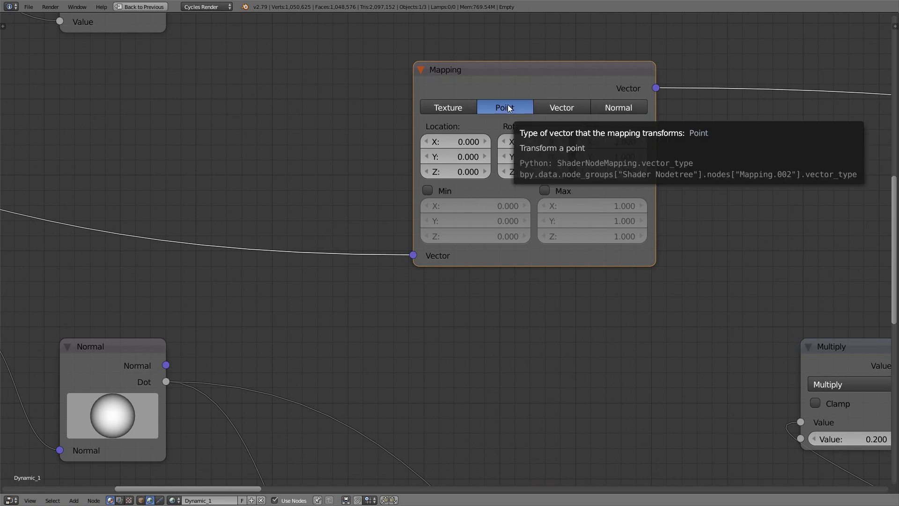
pyautogui.scroll(-5, 511, 104)
pyautogui.moveTo(696, 111); pyautogui.dragTo(616, 133, button='middle')
pyautogui.click(820, 108)
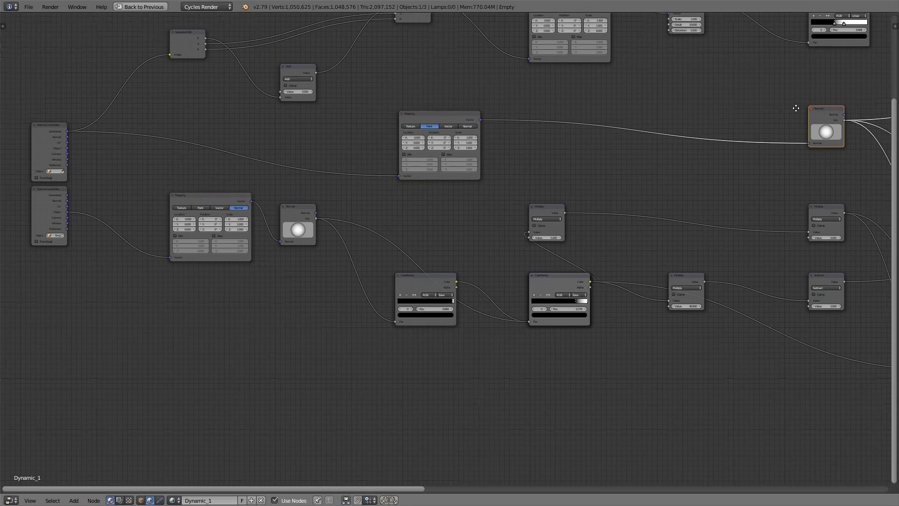
pyautogui.moveTo(795, 109); pyautogui.dragTo(261, 136, button='middle')
pyautogui.click(549, 136)
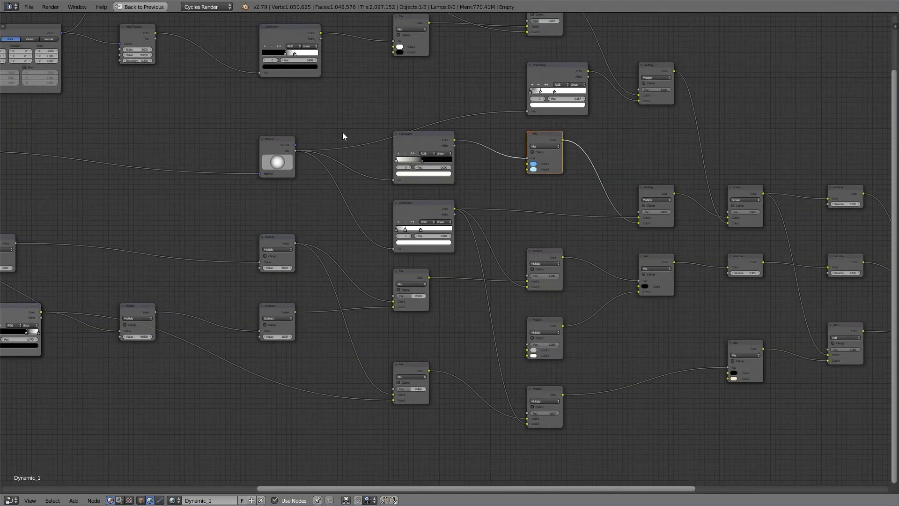
pyautogui.click(272, 141)
pyautogui.moveTo(197, 157); pyautogui.dragTo(871, 145, button='middle')
pyautogui.click(147, 147)
pyautogui.scroll(7, 147, 148)
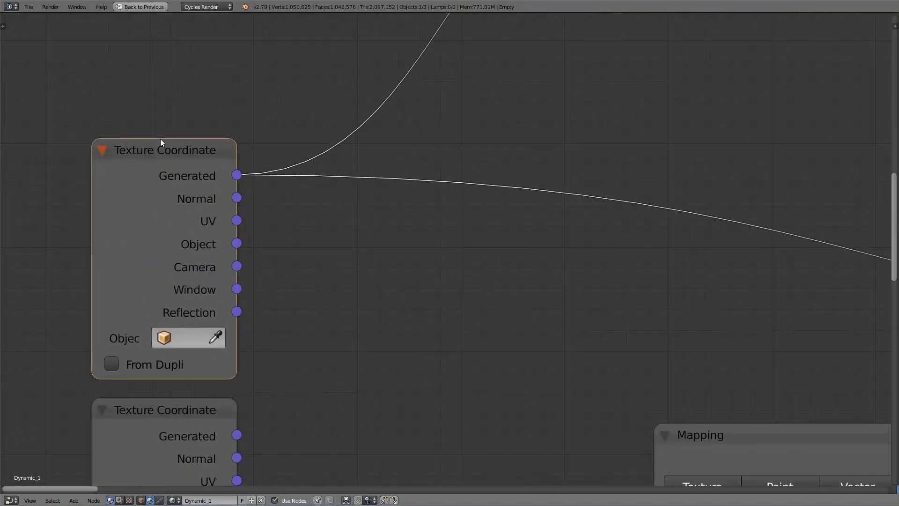
# Restore the normal layout, switch the 3D view to Rendered shading, and pan to the Mapping node.
pyautogui.hotkey('ctrl', 'Up')
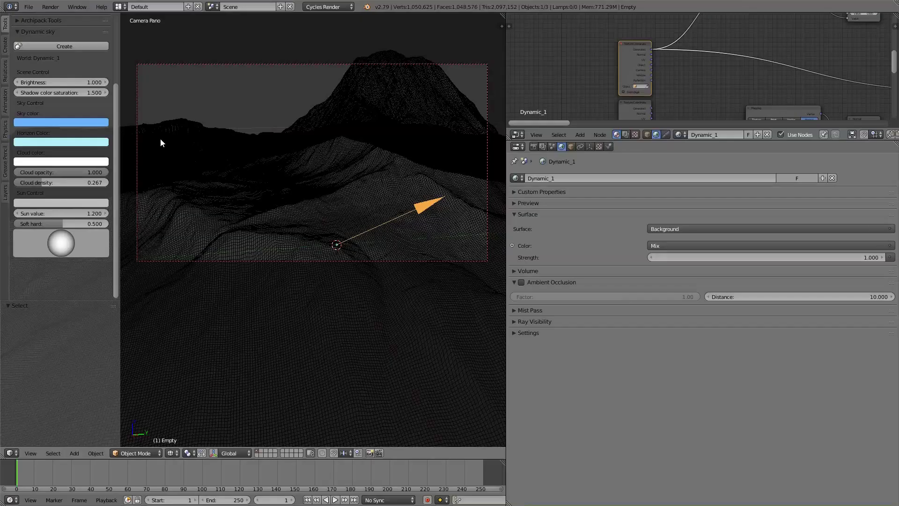
pyautogui.hotkey('shift', 'z')
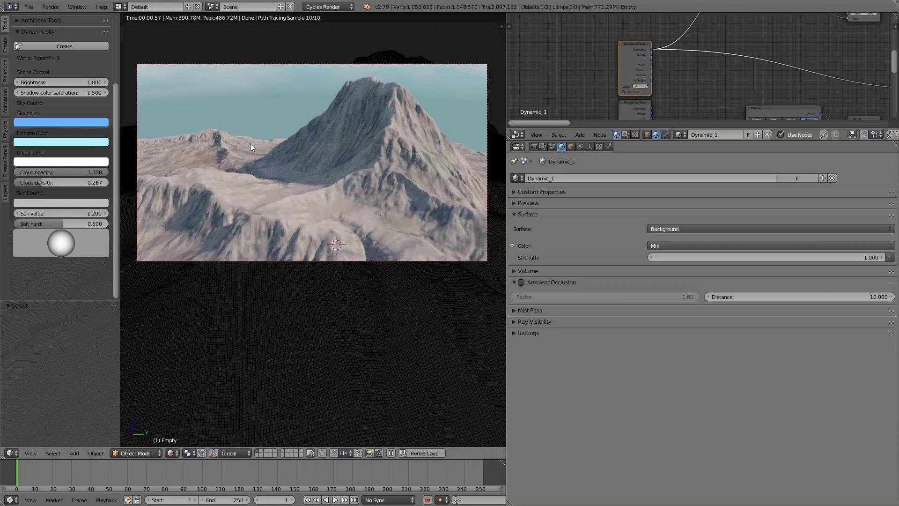
pyautogui.moveTo(806, 63); pyautogui.dragTo(855, 66, button='middle')
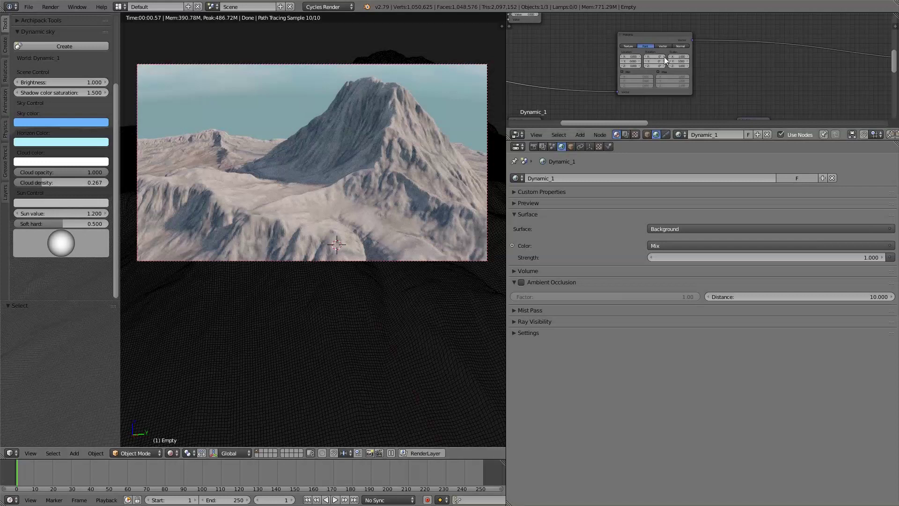
# Step the Mapping node's Z location between -0.100 and 0.200, then clear the field for typing.
pyautogui.scroll(3, 652, 63)
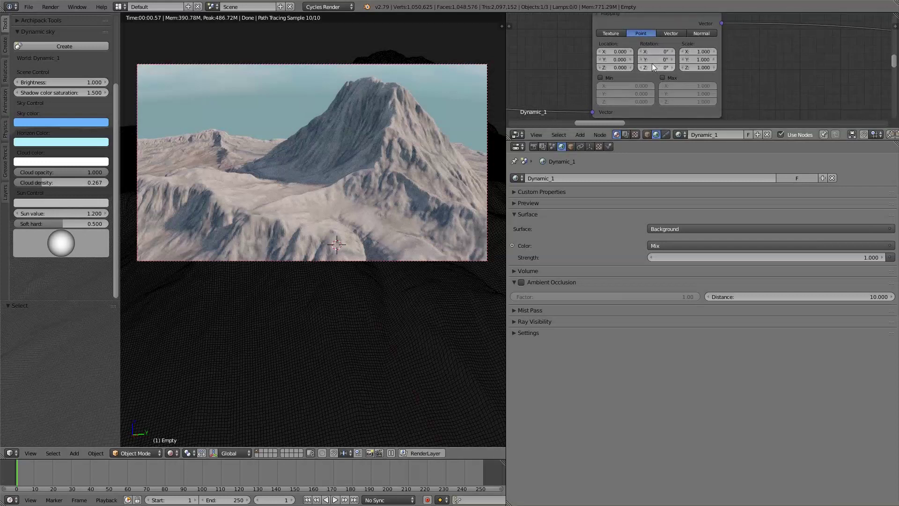
pyautogui.scroll(-1, 652, 64)
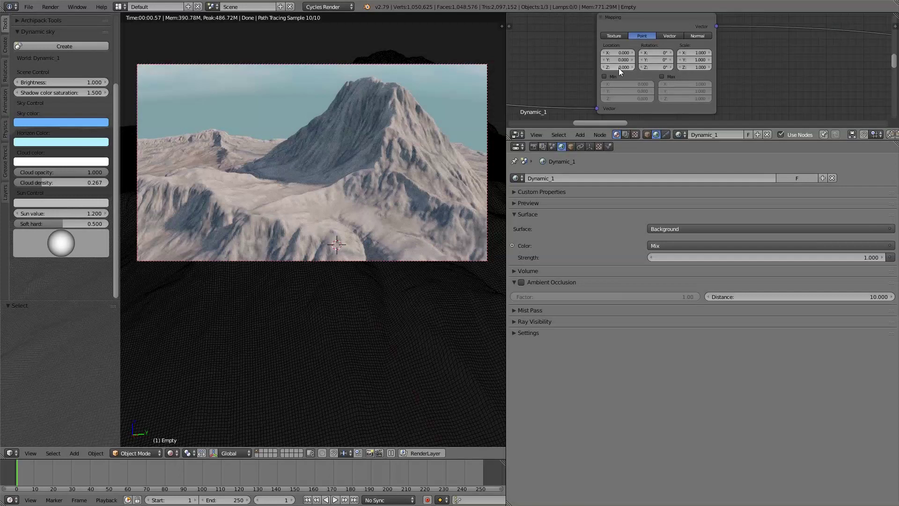
pyautogui.keyDown('ctrl'); pyautogui.scroll(-1, 619, 68); pyautogui.keyUp('ctrl')
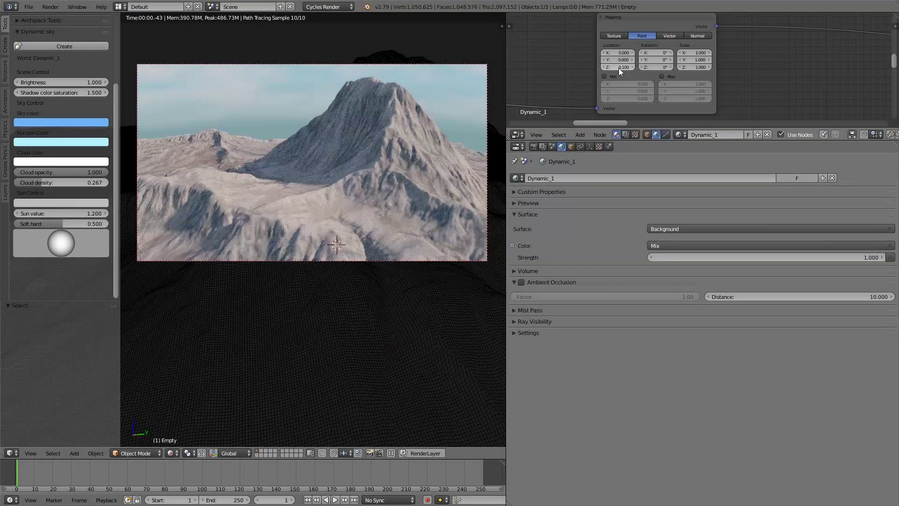
pyautogui.keyDown('ctrl'); pyautogui.scroll(1, 619, 68); pyautogui.keyUp('ctrl')
pyautogui.scroll(3, 619, 69)
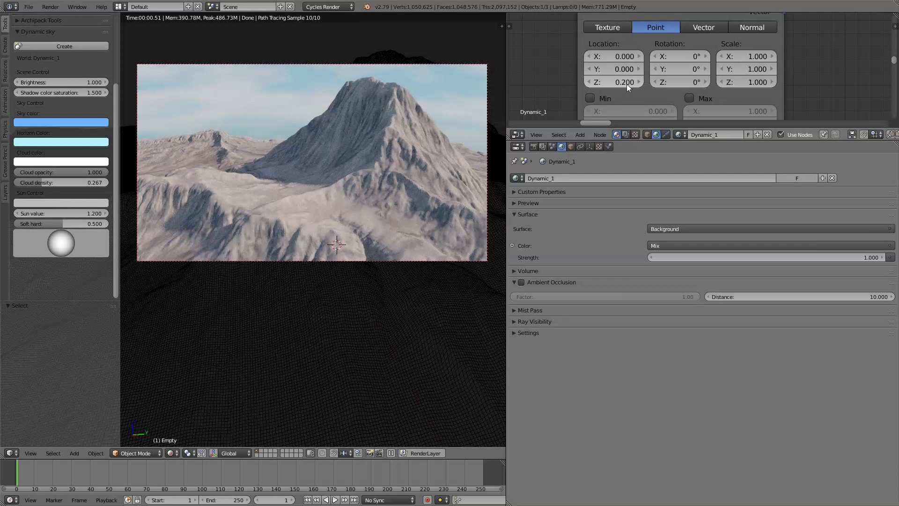
pyautogui.keyDown('ctrl'); pyautogui.scroll(-2, 627, 84); pyautogui.keyUp('ctrl')
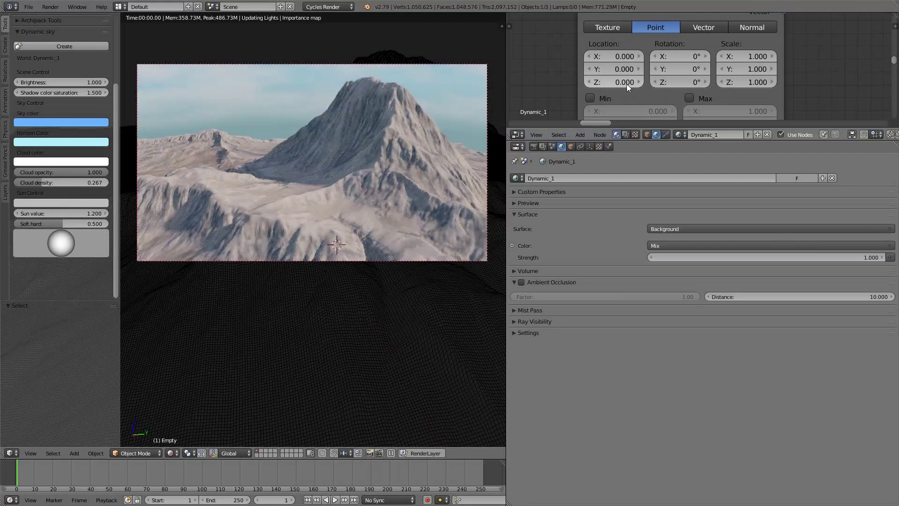
pyautogui.keyDown('ctrl'); pyautogui.scroll(-1, 627, 83); pyautogui.keyUp('ctrl')
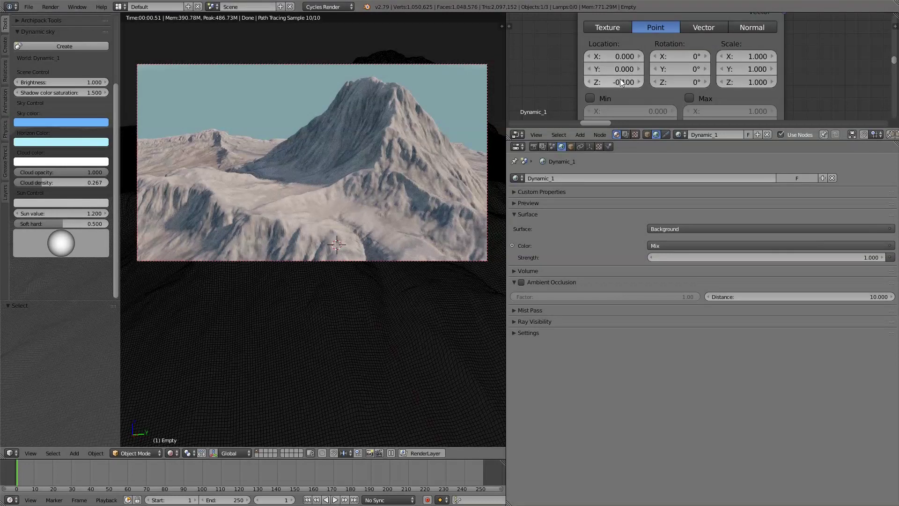
pyautogui.keyDown('ctrl'); pyautogui.scroll(1, 617, 82); pyautogui.keyUp('ctrl')
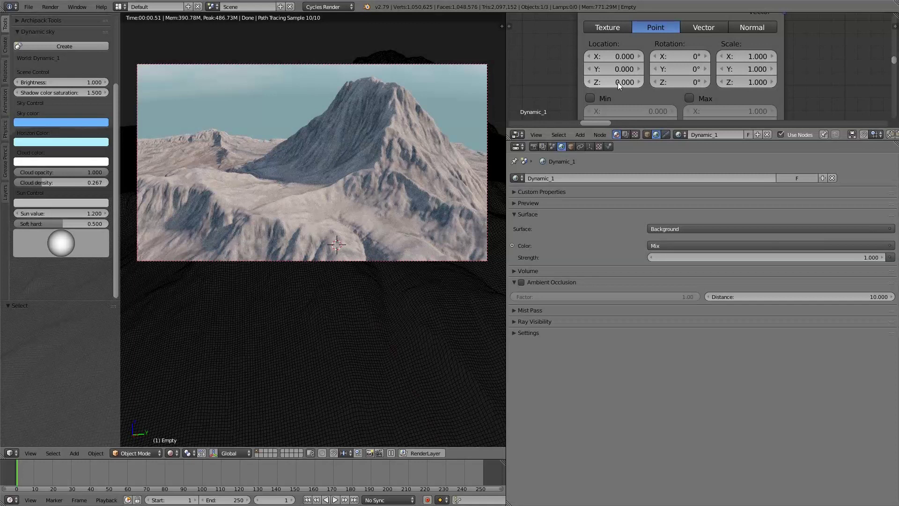
pyautogui.keyDown('ctrl'); pyautogui.scroll(1, 617, 83); pyautogui.keyUp('ctrl')
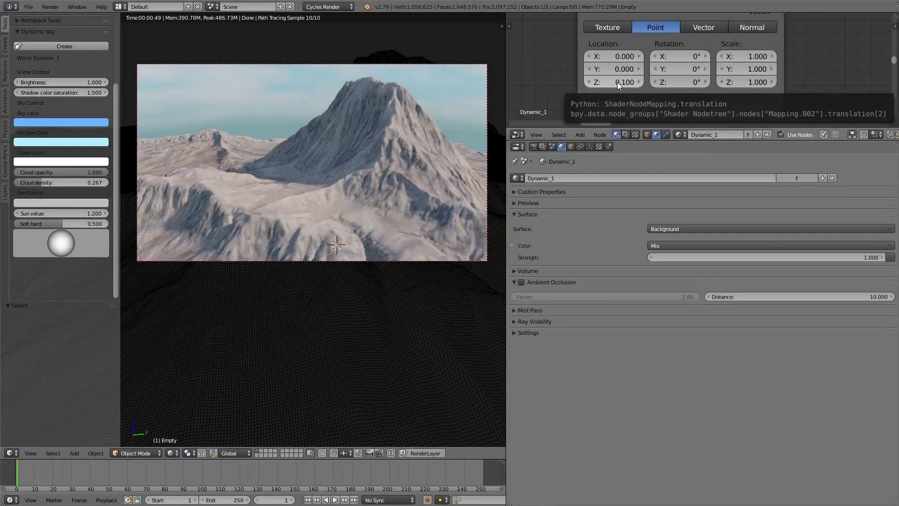
pyautogui.keyDown('ctrl'); pyautogui.scroll(1, 617, 82); pyautogui.keyUp('ctrl')
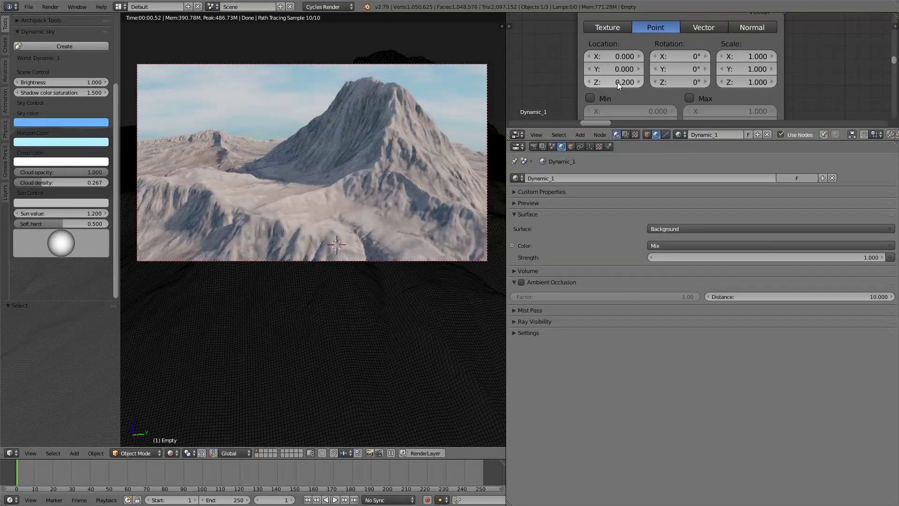
pyautogui.click(617, 83)
pyautogui.press('BackSpace')
# Confirm Mapping Z at 0.150 and inspect the render maximized without the tool shelf.
pyautogui.press('Return')
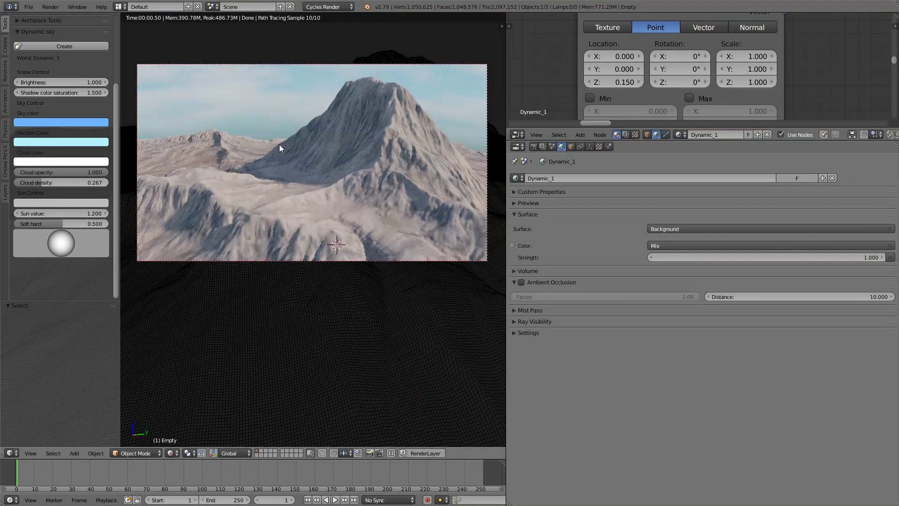
pyautogui.hotkey('shift', 'space')
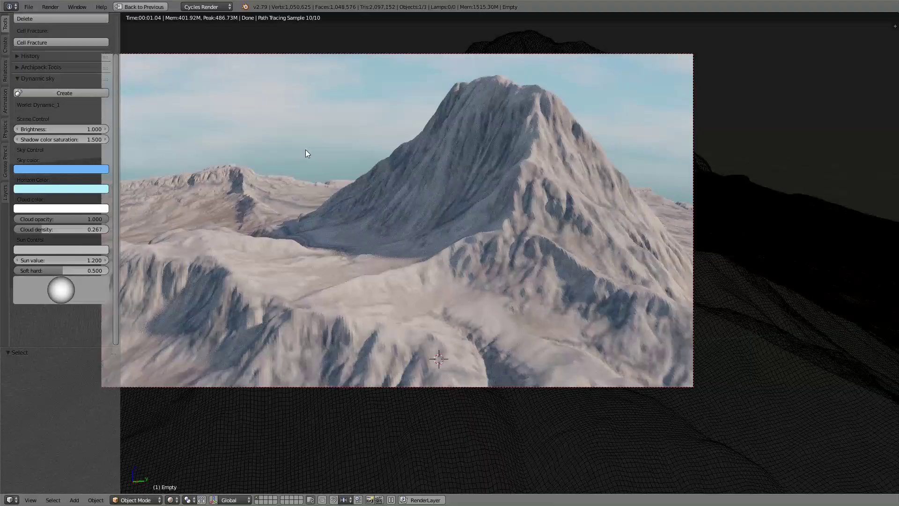
pyautogui.press('t')
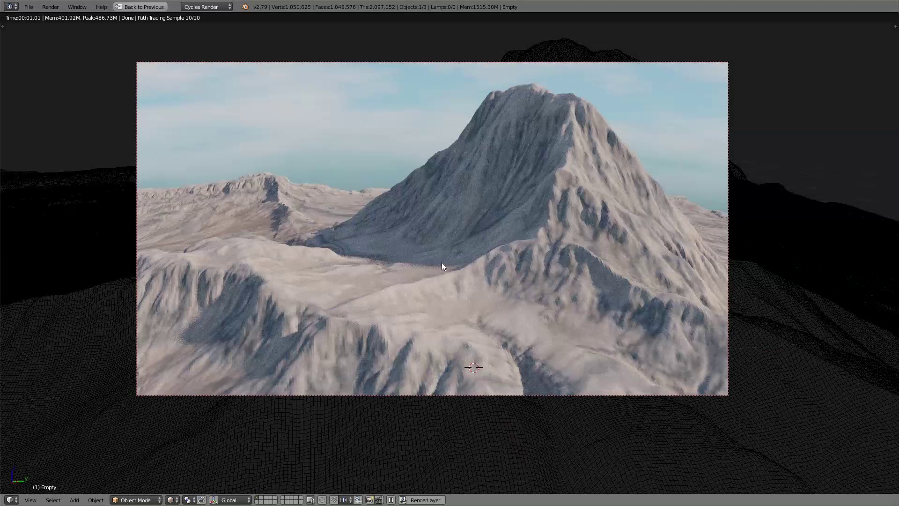
pyautogui.hotkey('shift', 'space')
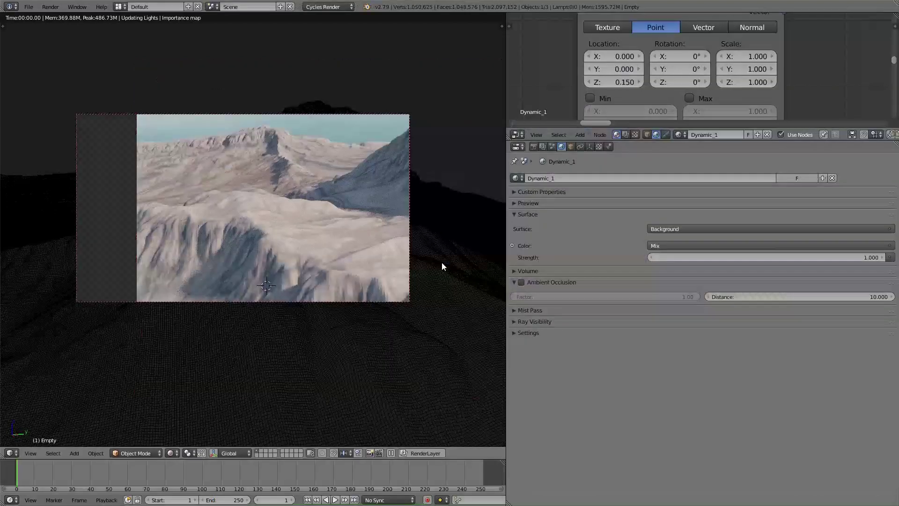
# Switch to the browser and briefly highlight the tweet's opening line.
pyautogui.hotkey('alt', 'Tab')
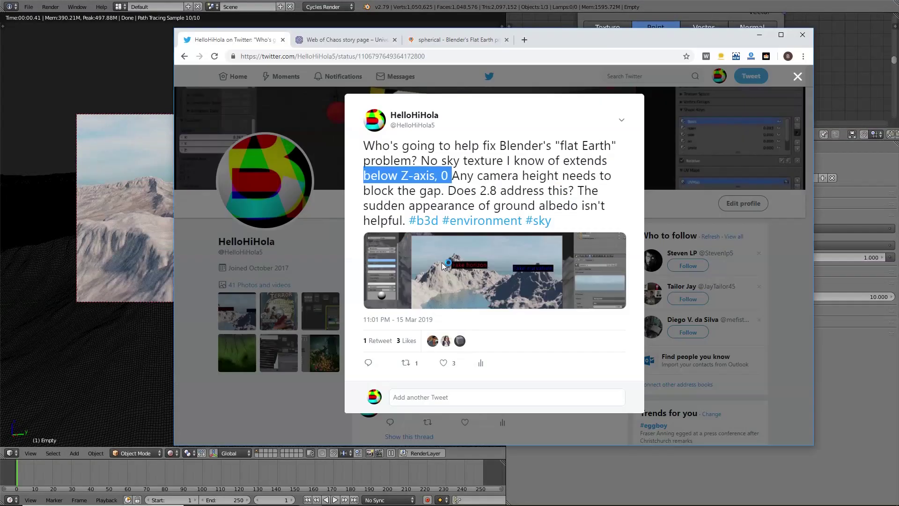
pyautogui.moveTo(426, 145); pyautogui.dragTo(598, 152)
pyautogui.click(599, 152)
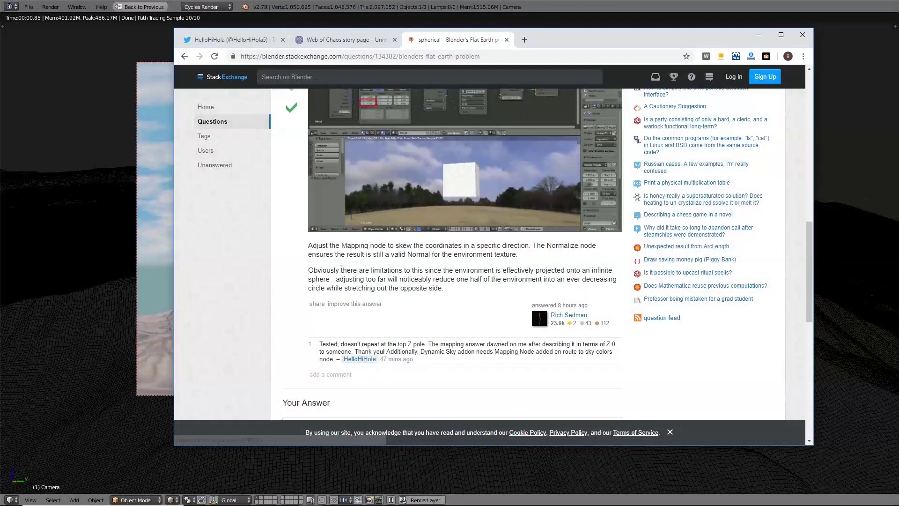
# Highlight the answer's warning about adjusting too far, then return to Blender's render.
pyautogui.moveTo(336, 279); pyautogui.dragTo(542, 279)
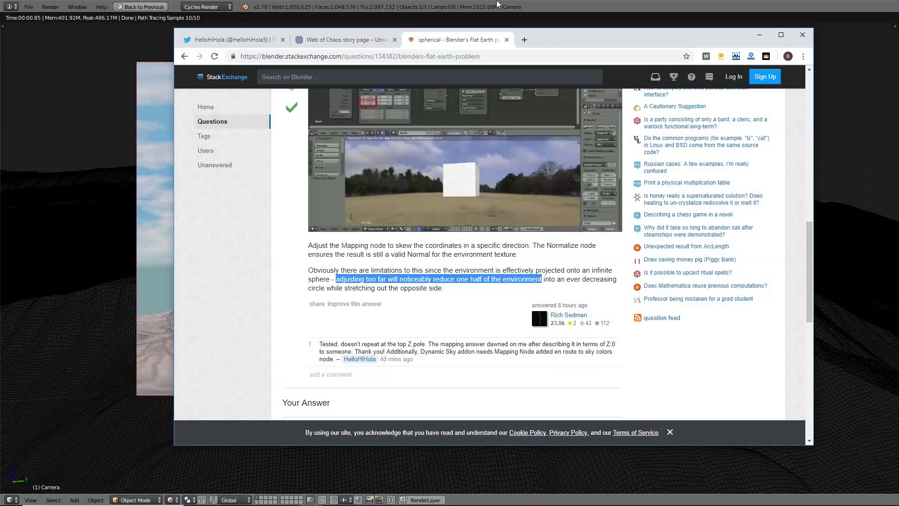
pyautogui.hotkey('alt', 'Tab')
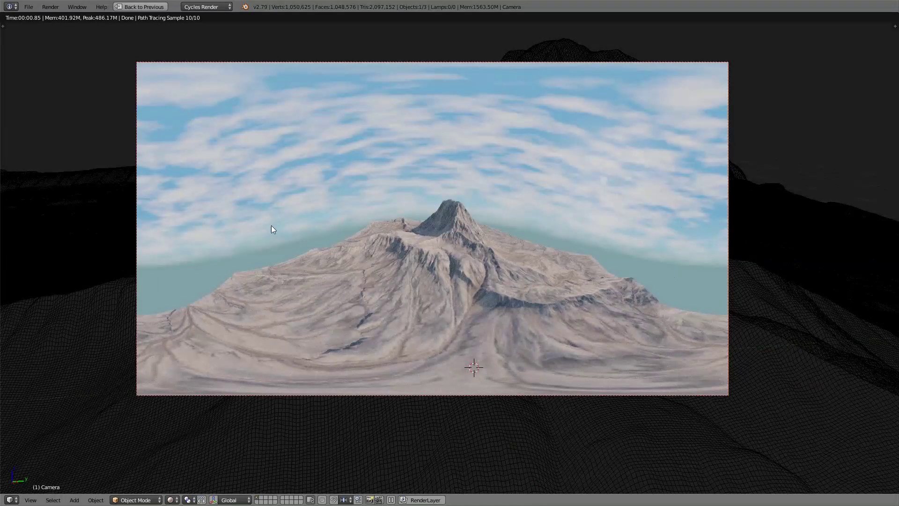
# Restore the layout, set the camera panorama to Fisheye Equisolid, and frame the Mapping node's values.
pyautogui.hotkey('shift', 'space')
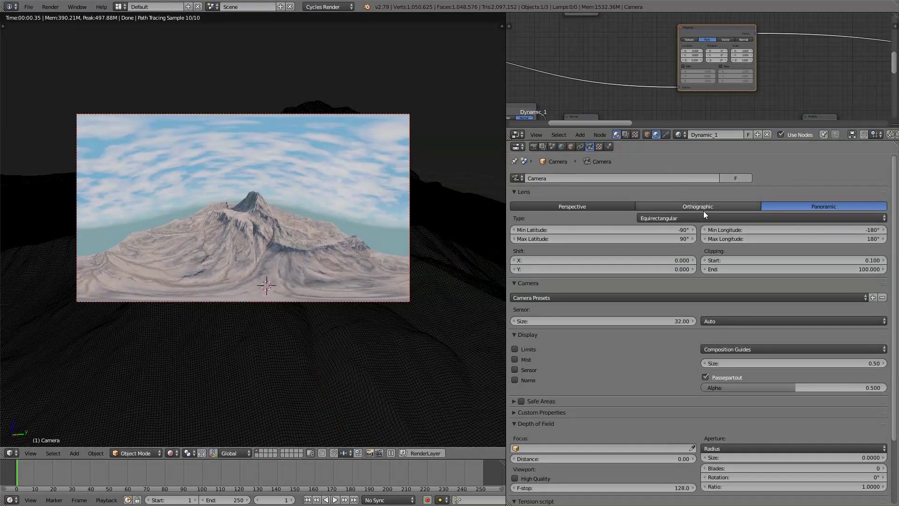
pyautogui.click(717, 218)
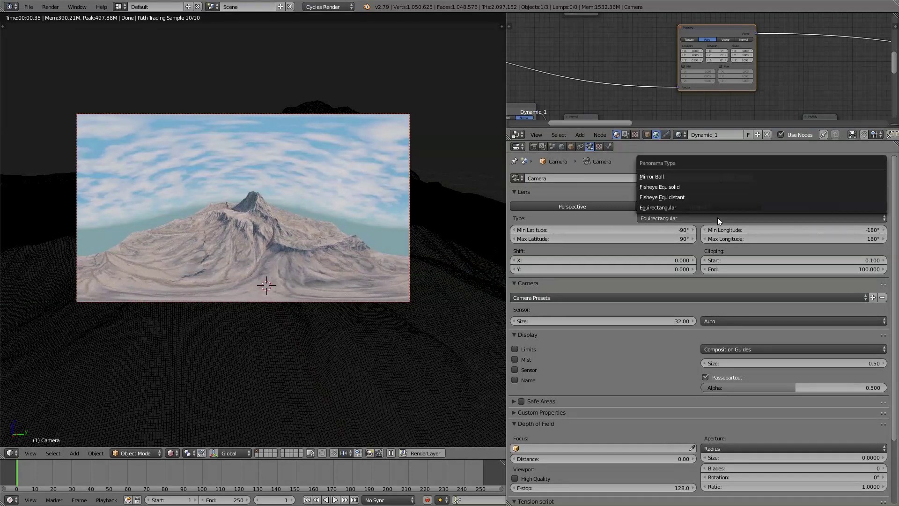
pyautogui.click(675, 187)
pyautogui.scroll(5, 692, 60)
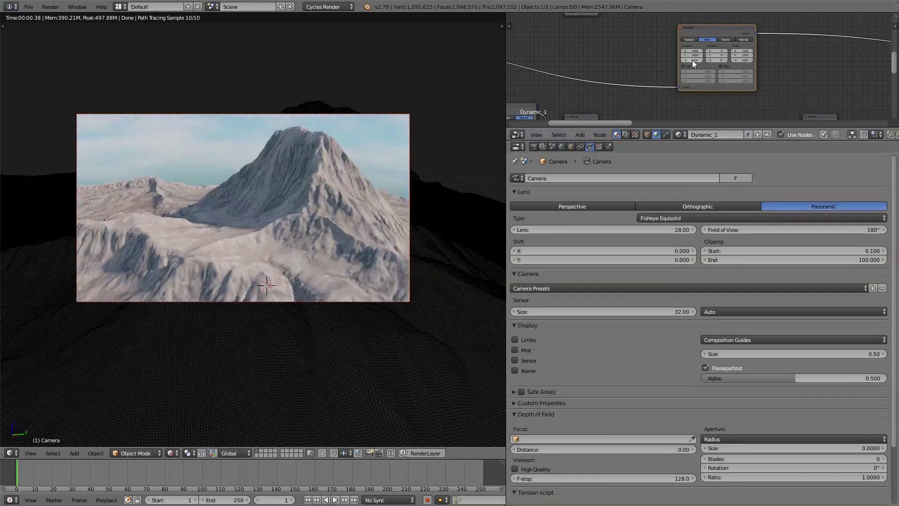
pyautogui.moveTo(692, 60); pyautogui.dragTo(593, 91, button='middle')
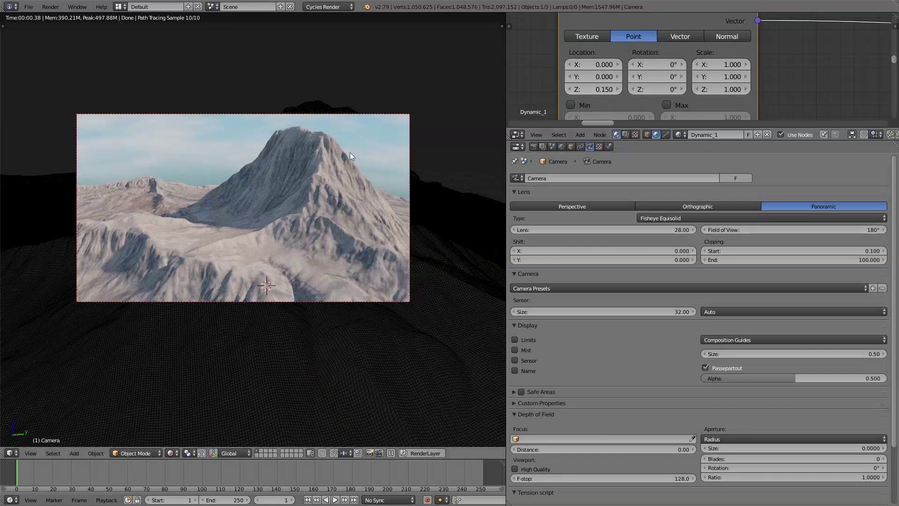
# Turn the camera left with walk navigation (Shift+F), putting the peak right of centre with ridges and sky leftward.
pyautogui.hotkey('shift', 'f')
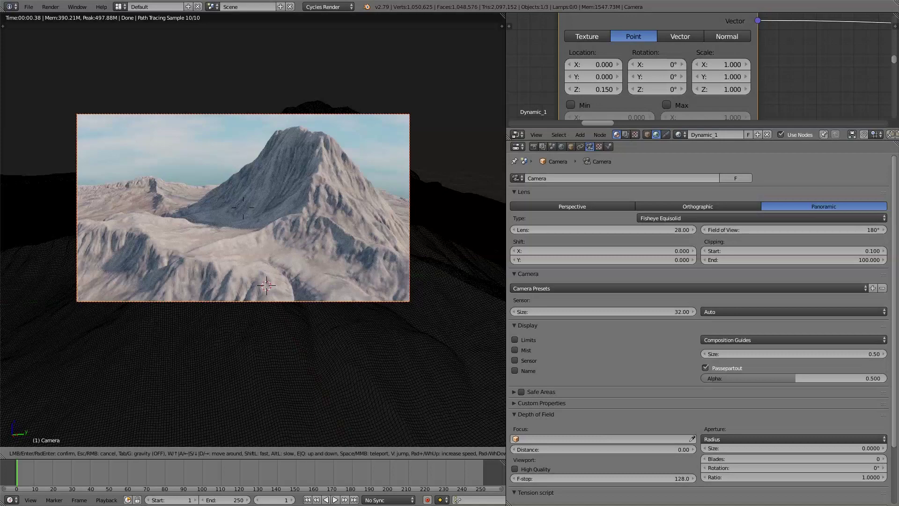
pyautogui.moveTo(243, 207)
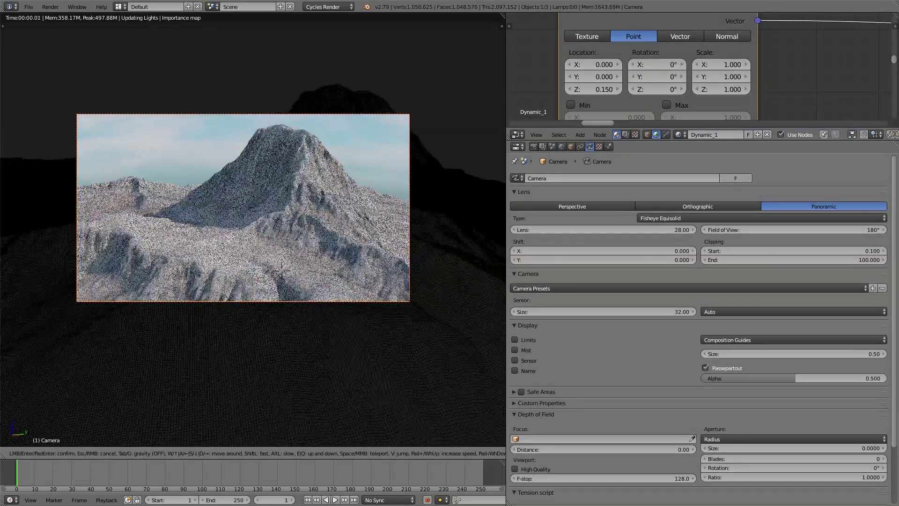
pyautogui.moveTo(438, 255)
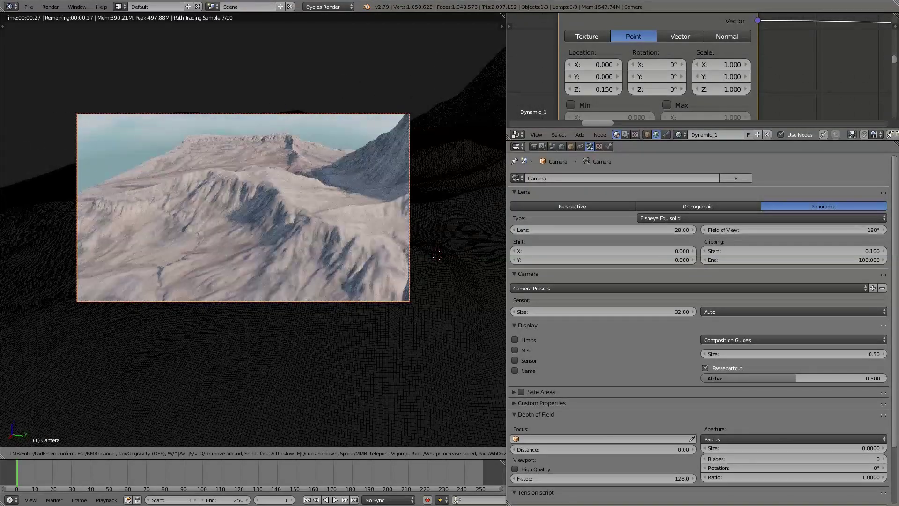
pyautogui.moveTo(312, 283)
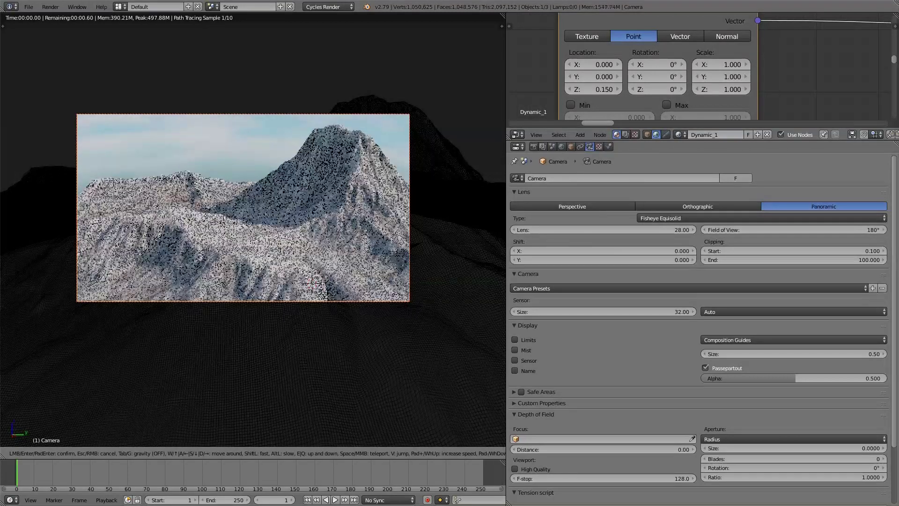
pyautogui.click(307, 291)
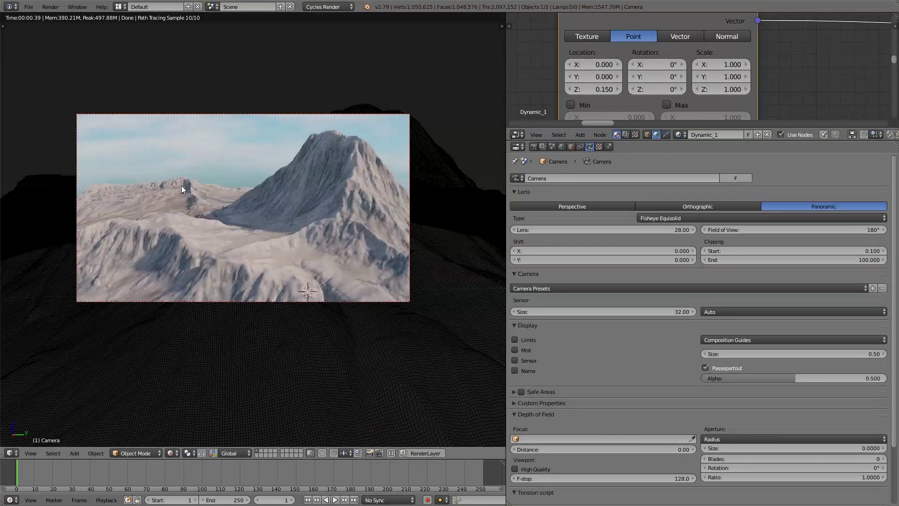